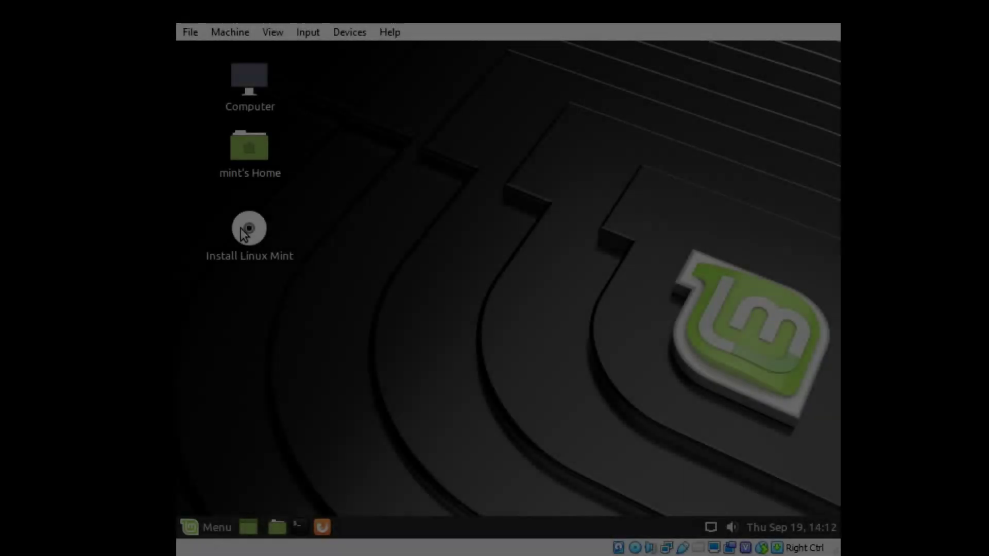
Launch the Linux Mint installer from the Install Linux Mint desktop icon.
click(240, 227)
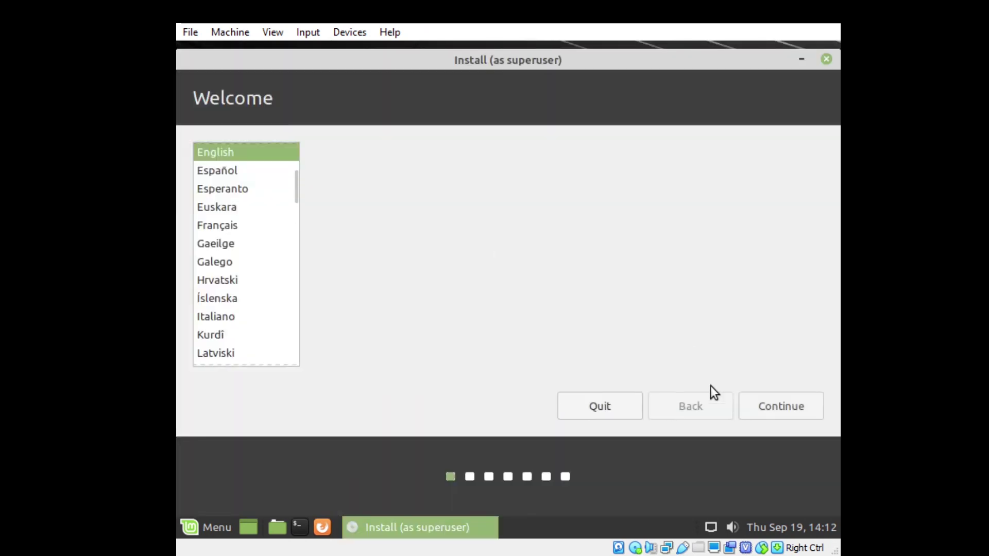
Keep English and the English (US) keyboard layout, and proceed without third-party software.
click(763, 405)
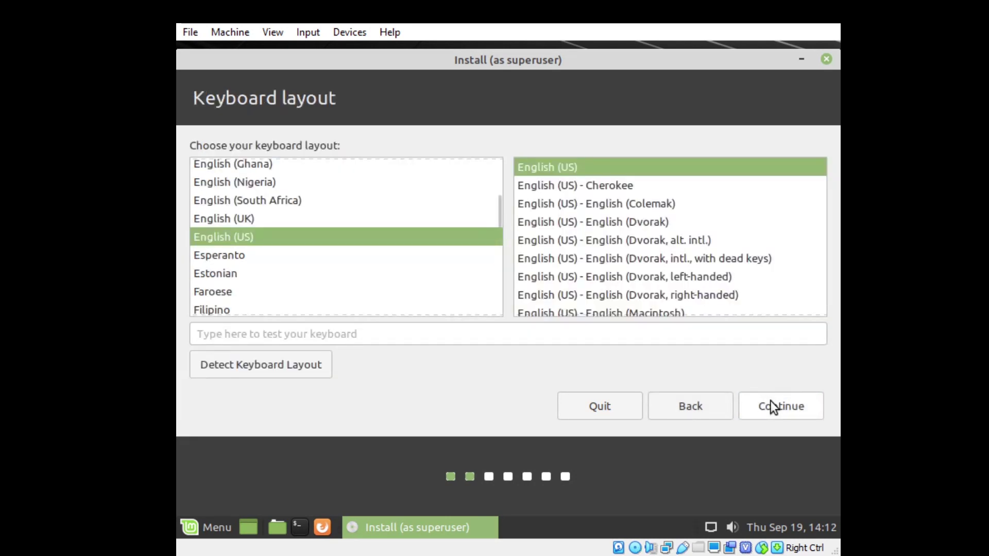
click(766, 404)
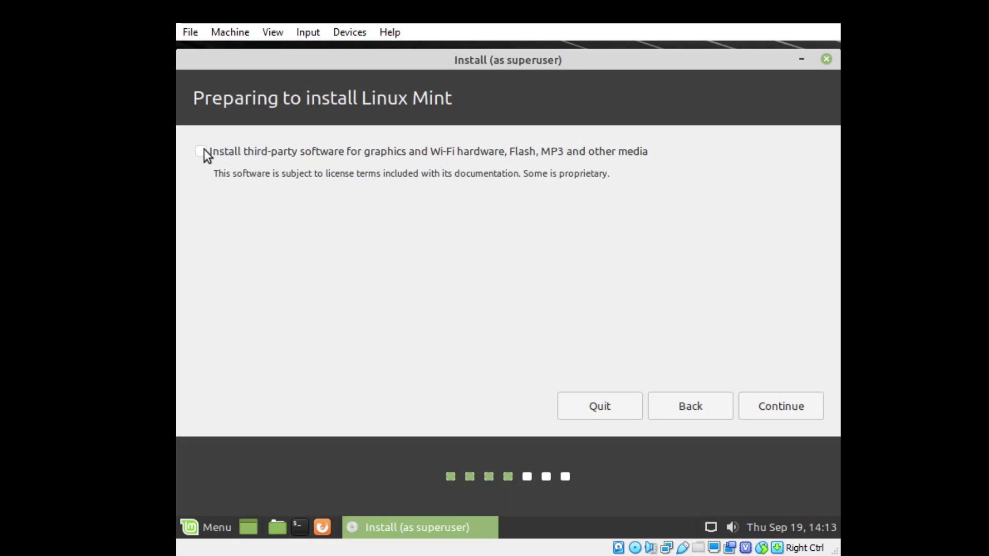
click(759, 410)
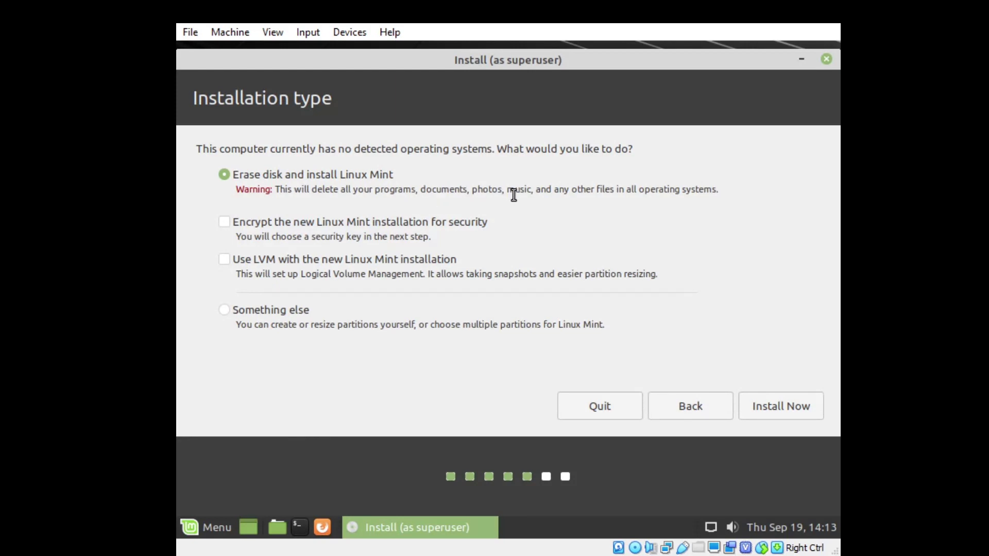
Choose Erase disk and install, confirm the partition changes, and accept the New York time zone.
click(764, 403)
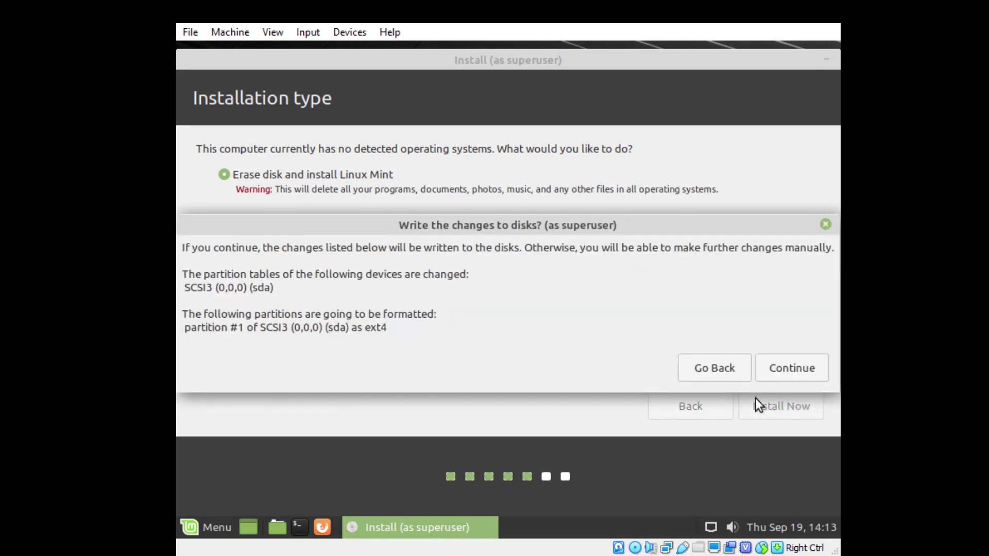
click(784, 370)
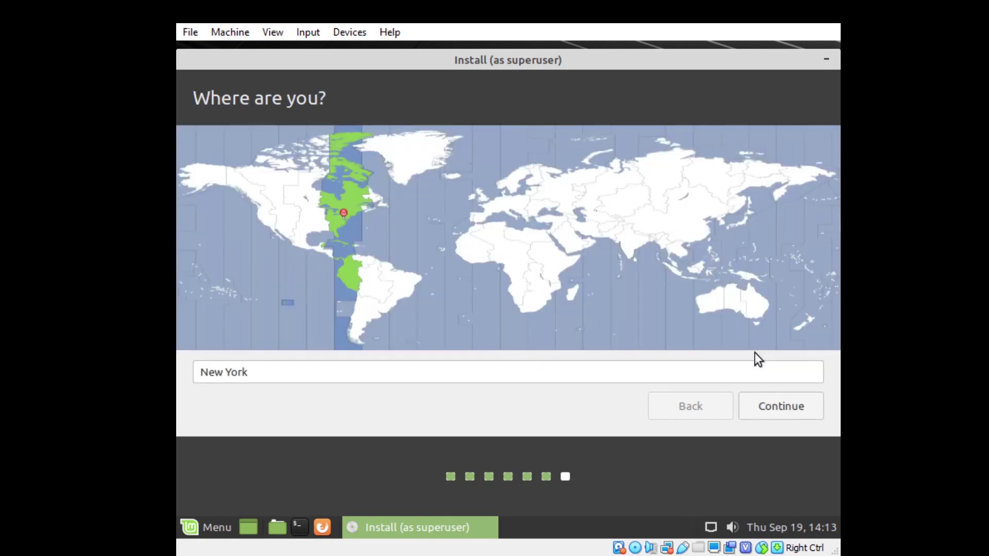
click(774, 398)
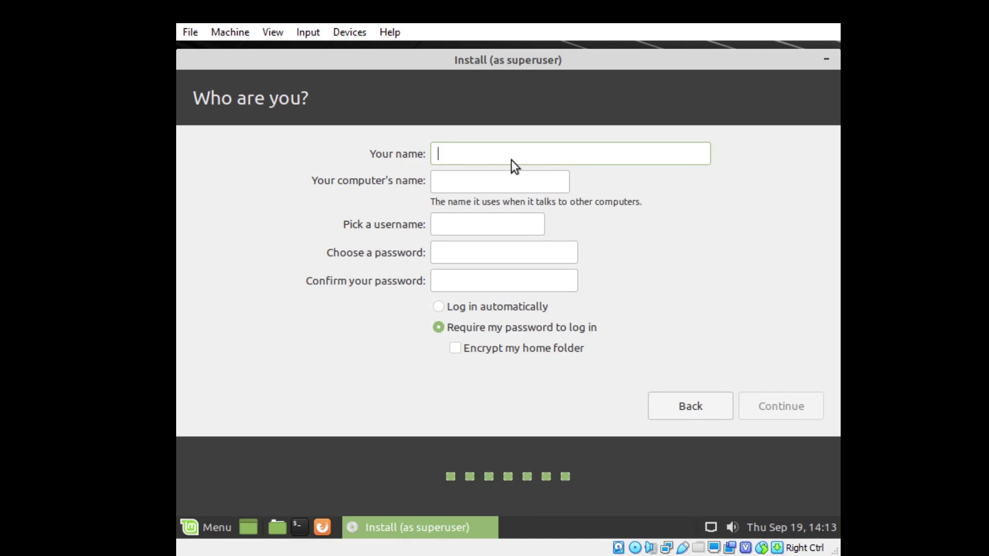
Enter the user name test, set and confirm the password, and begin installing.
text(test)
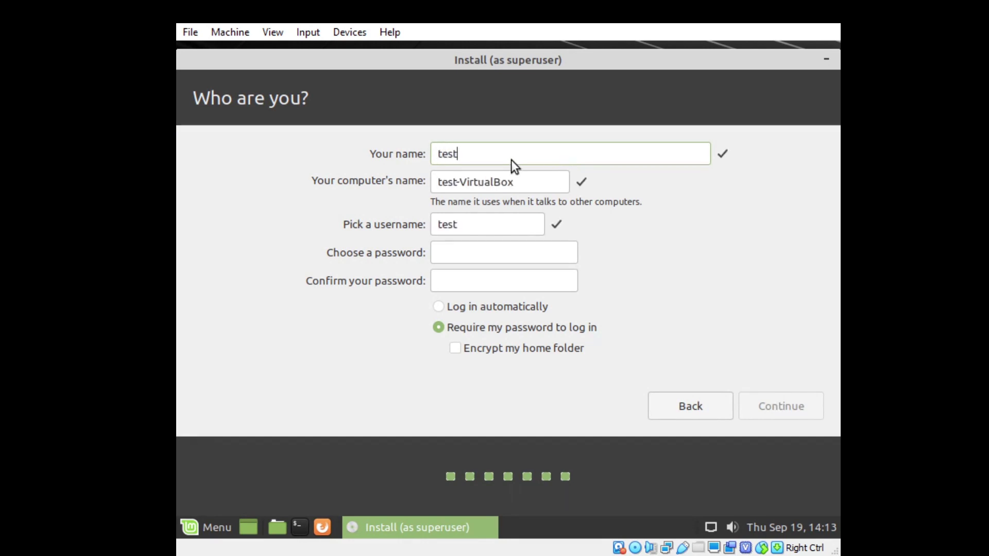
click(504, 252)
text(123)
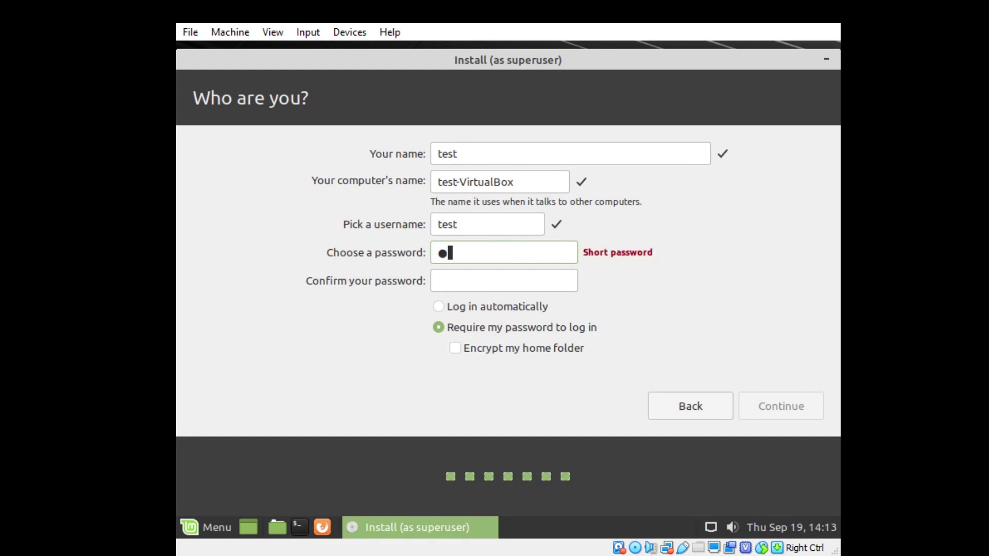
click(513, 287)
text(123)
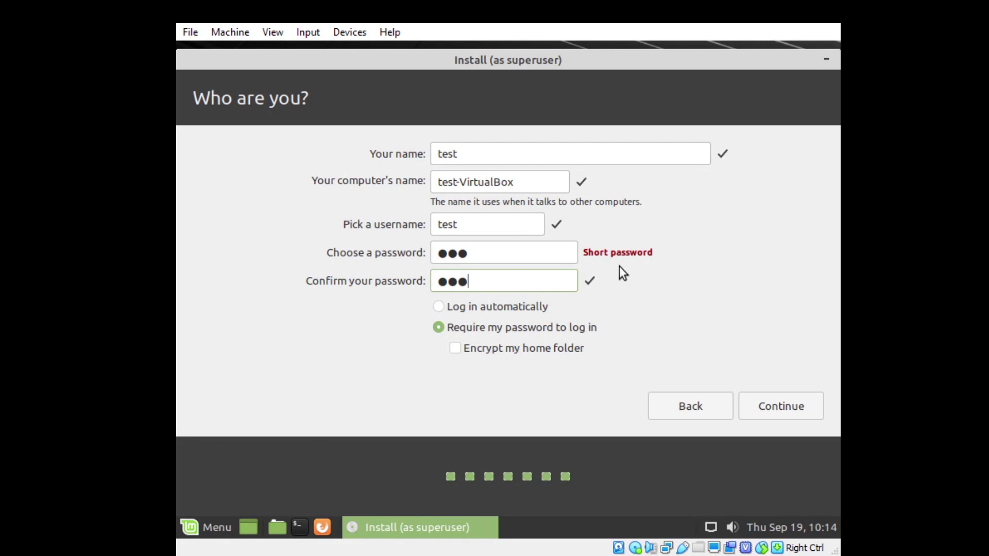
drag(587, 252, 671, 256)
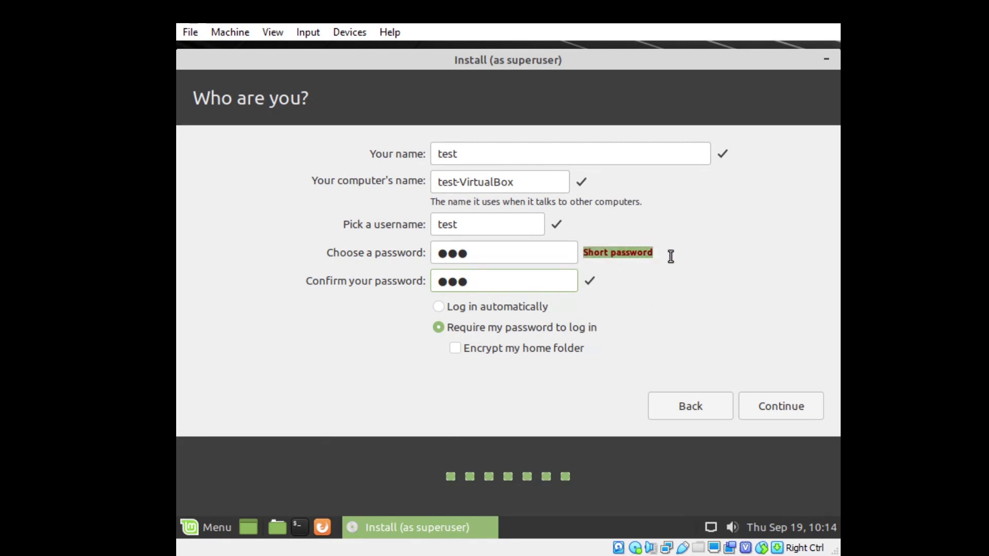
click(779, 410)
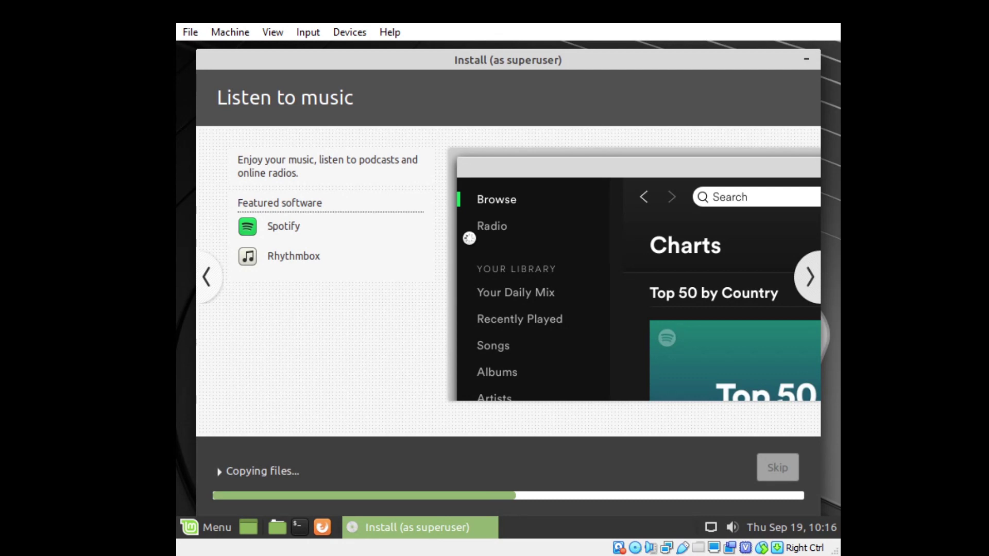
Page the installer slideshow through nine slides, from movies to Find help.
click(811, 279)
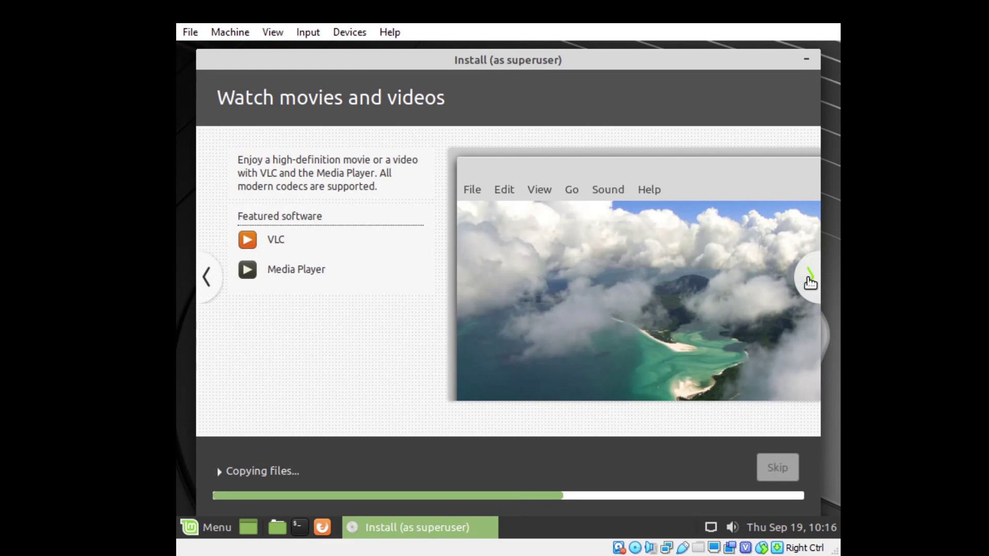
click(810, 279)
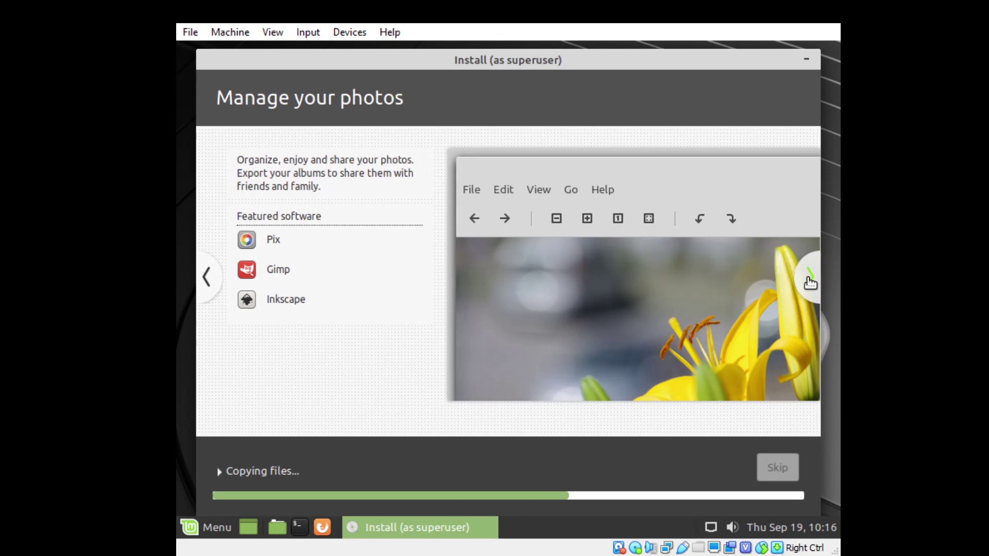
click(810, 278)
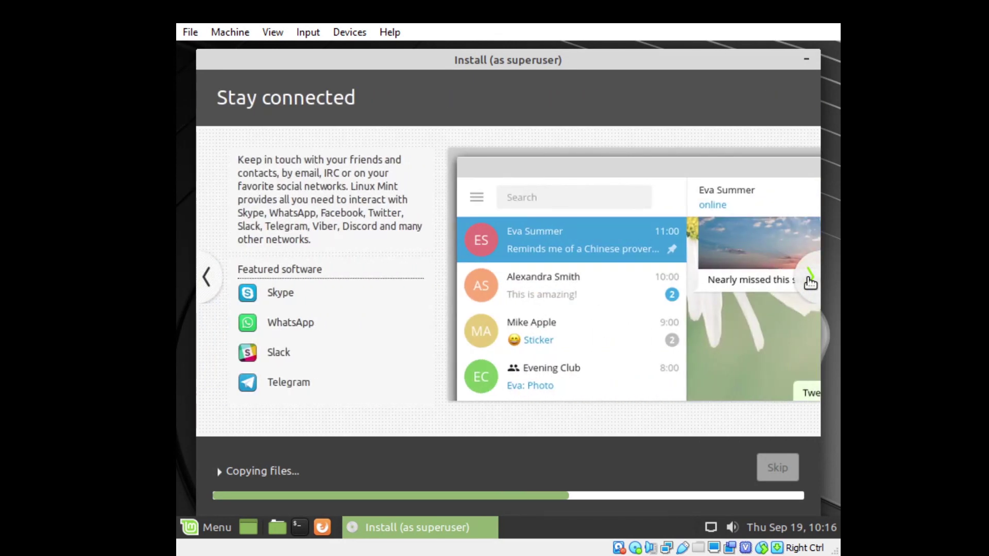
click(811, 278)
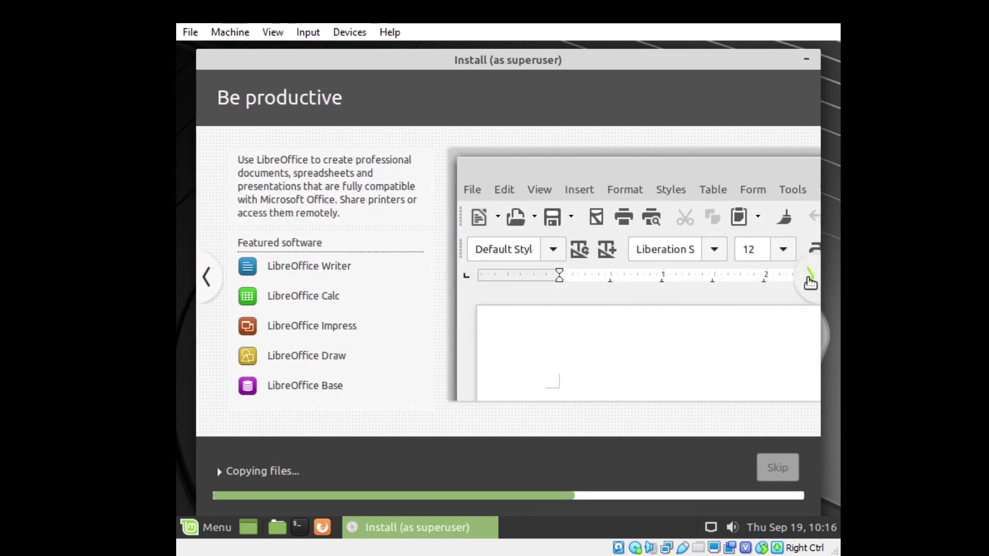
click(810, 278)
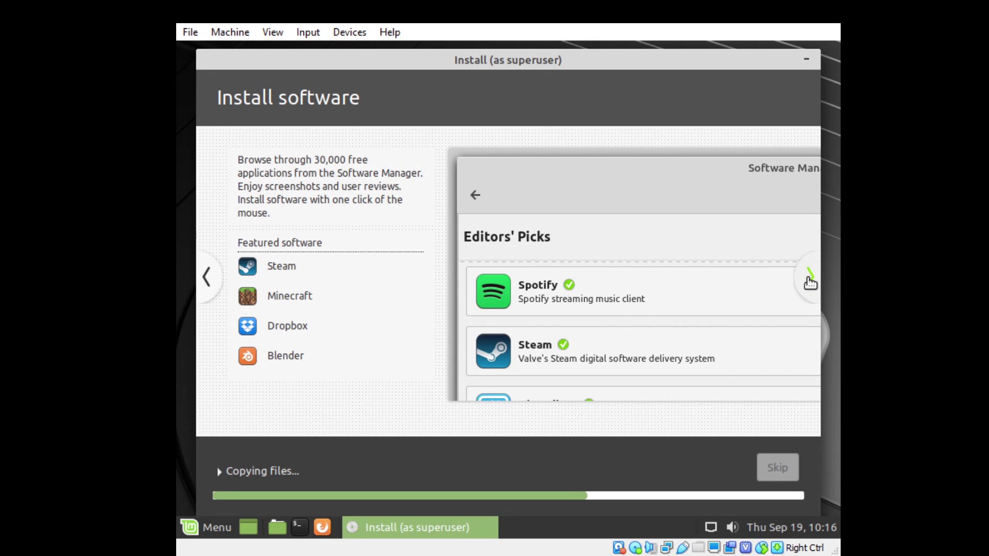
click(810, 279)
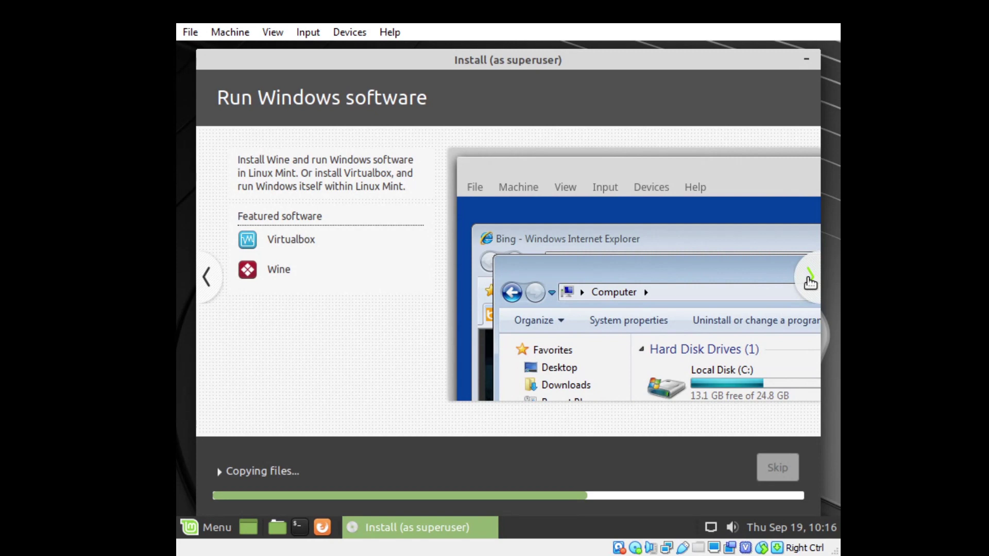
click(810, 278)
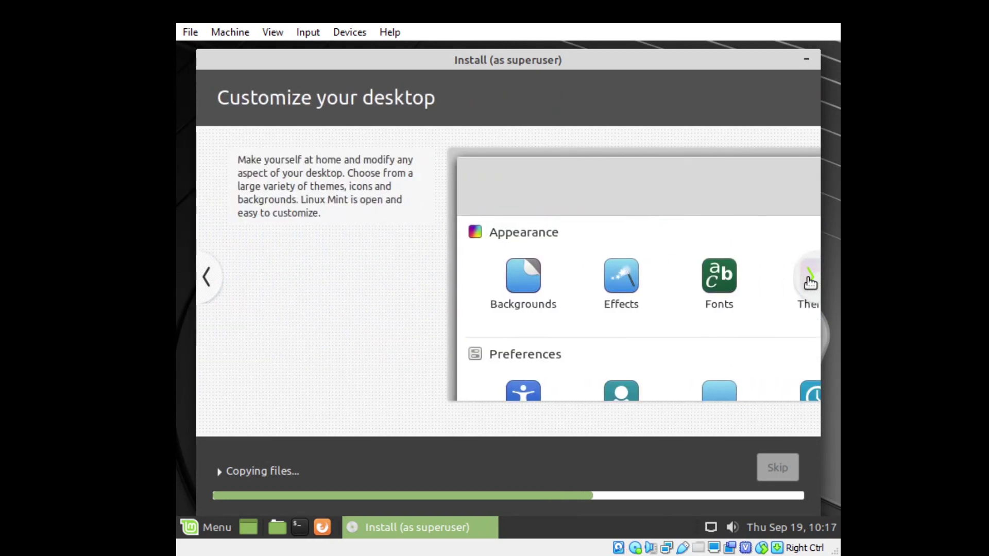
click(811, 283)
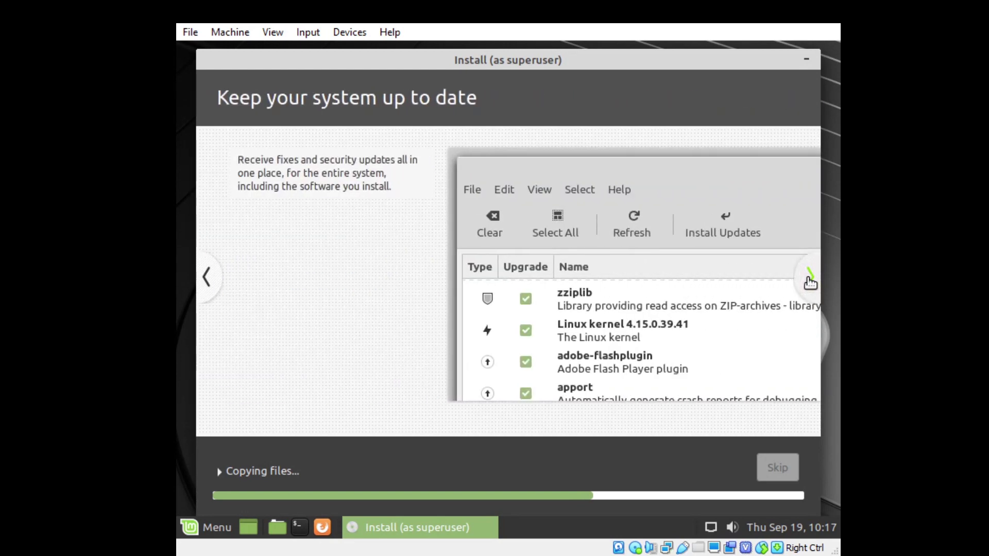
click(811, 282)
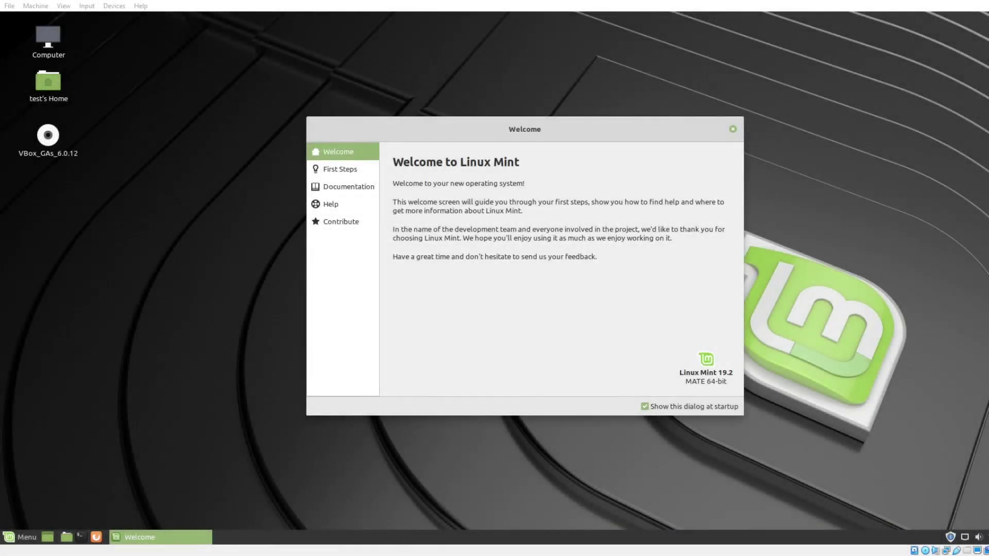
Focus the VM window, view the First Steps recommendations, and close the Welcome window.
click(767, 19)
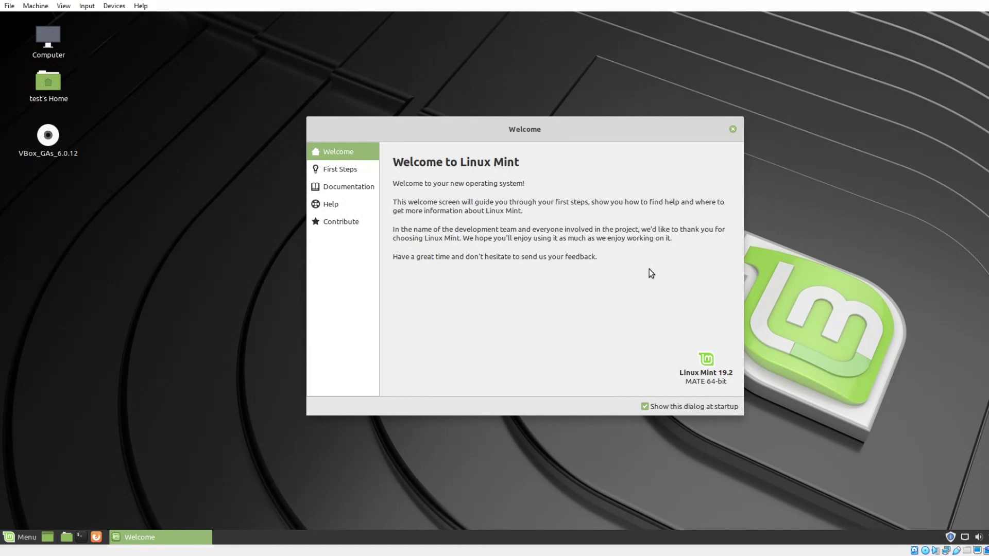
click(344, 173)
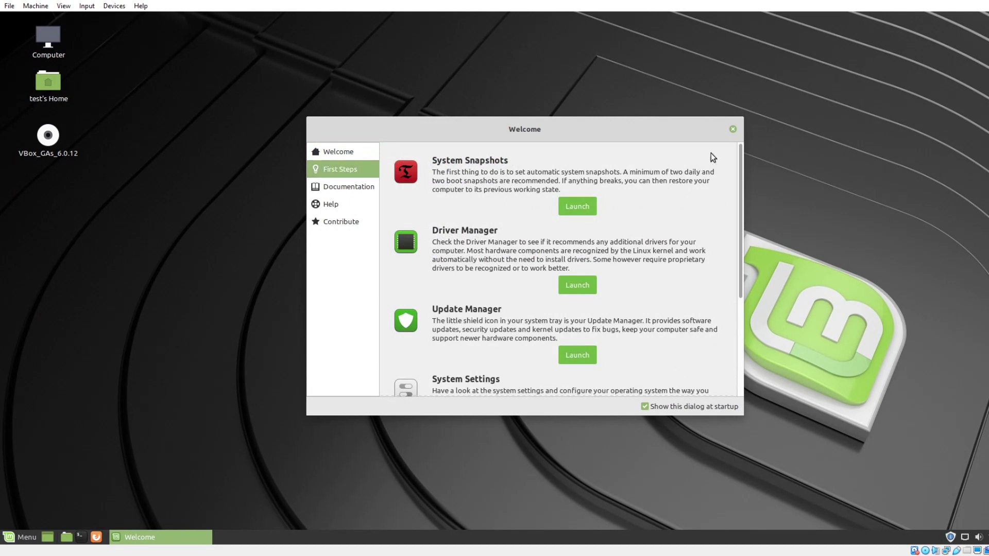
click(733, 129)
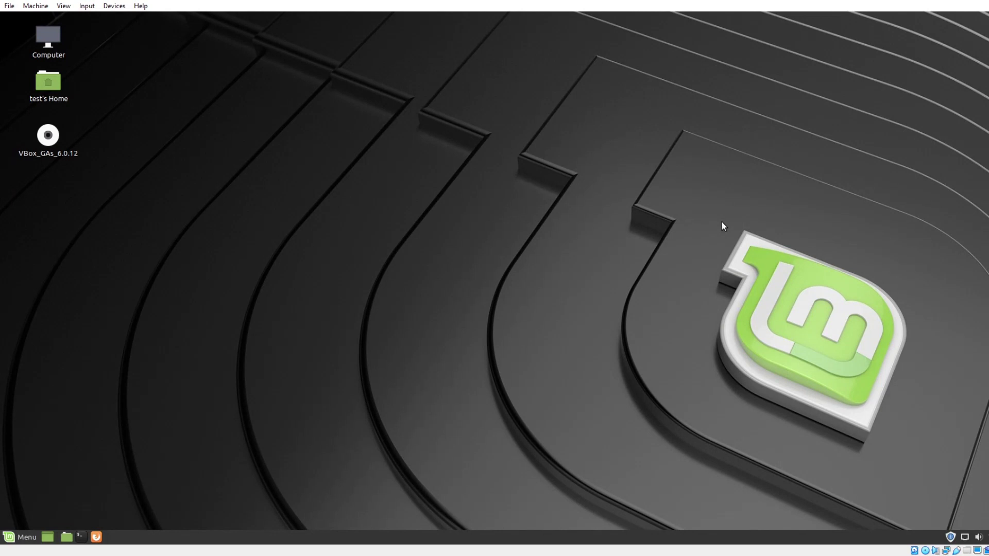
Pick the blue-and-yellow abstract swirl wallpaper on the Background tab and close Appearance Preferences.
right_click(498, 177)
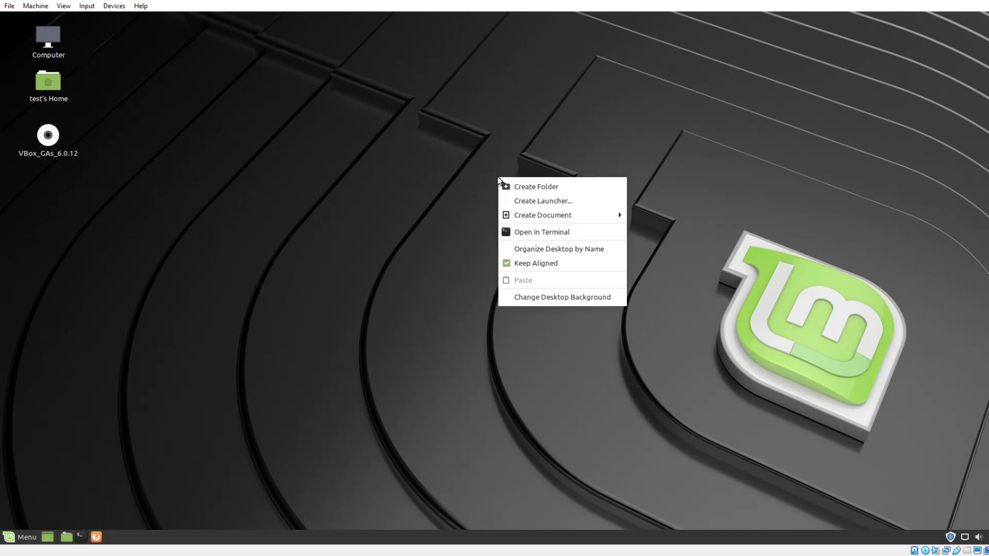
click(565, 295)
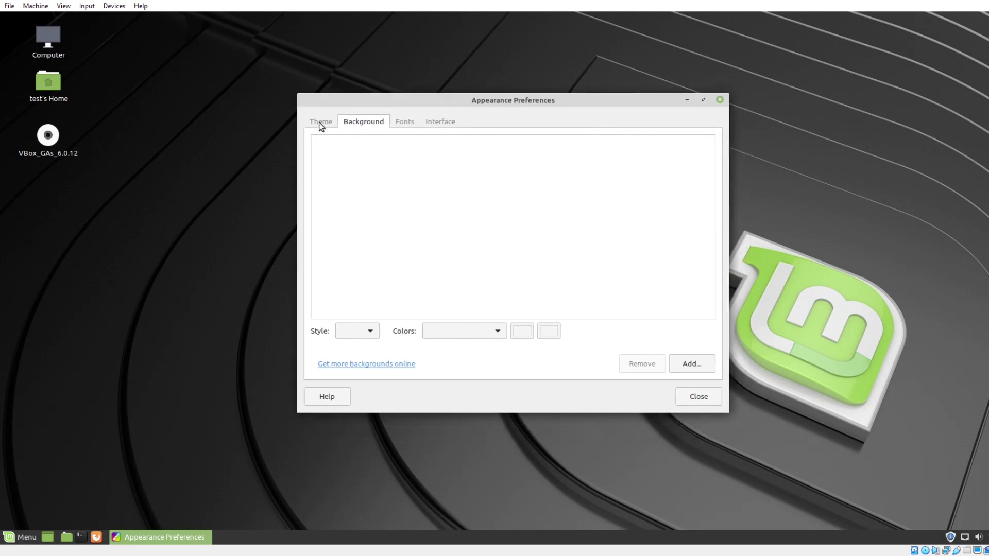
click(320, 124)
click(360, 123)
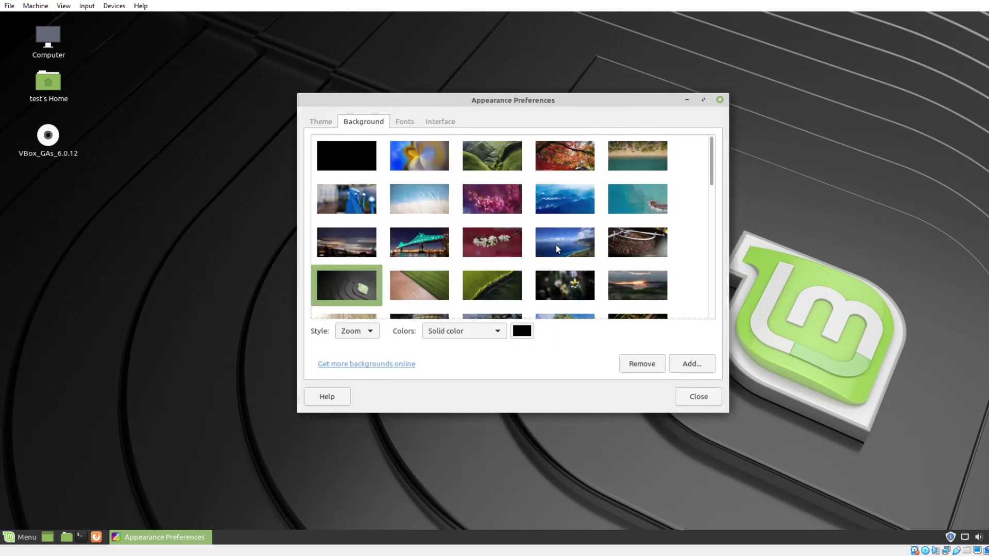
scroll(562, 242, down, 10)
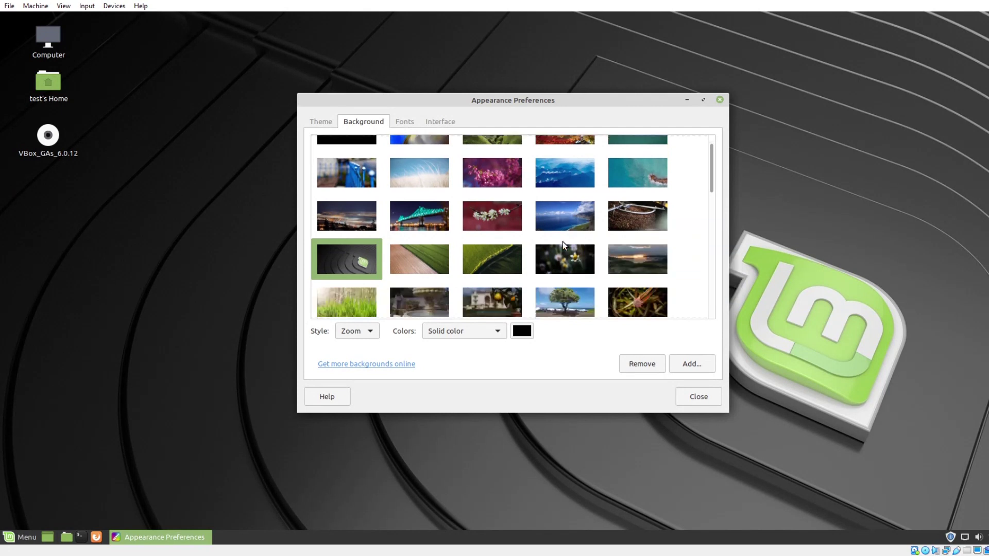
scroll(564, 243, up, 10)
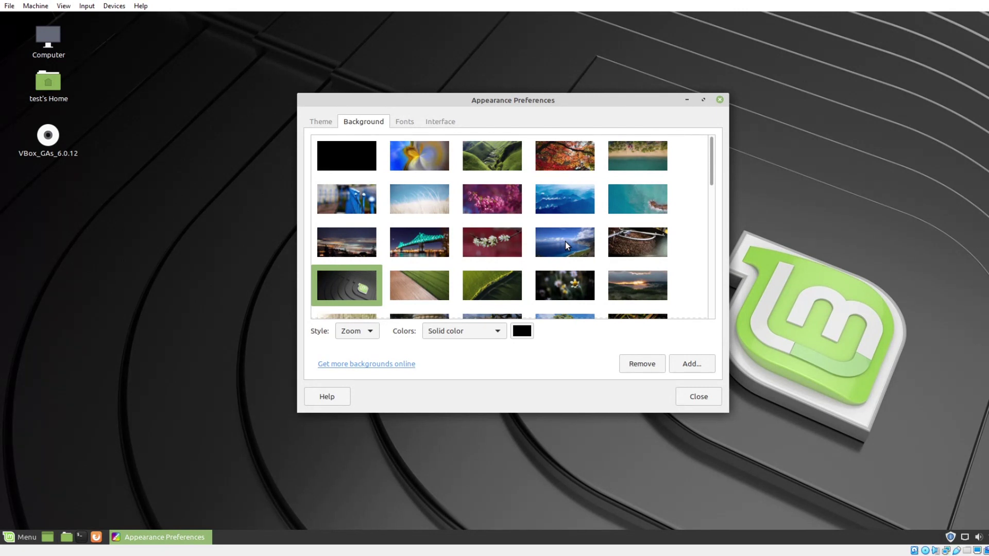
click(422, 165)
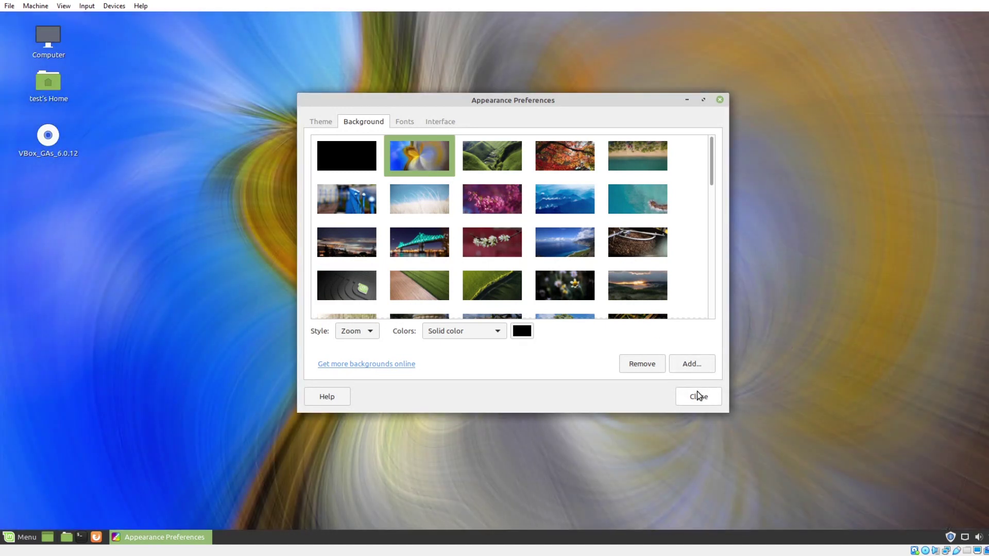
click(699, 396)
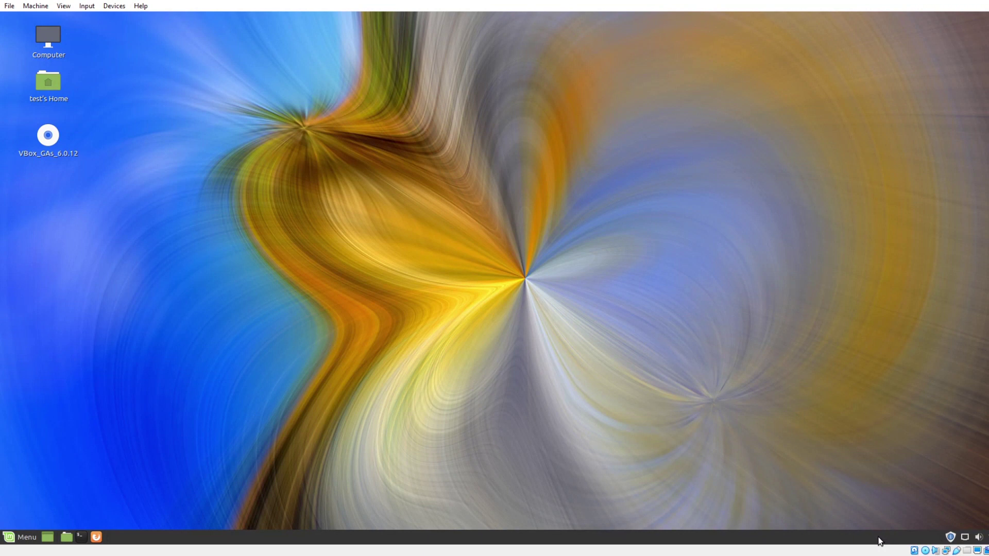
Add the Weather Report applet to the panel, found by searching 'wea'.
click(986, 537)
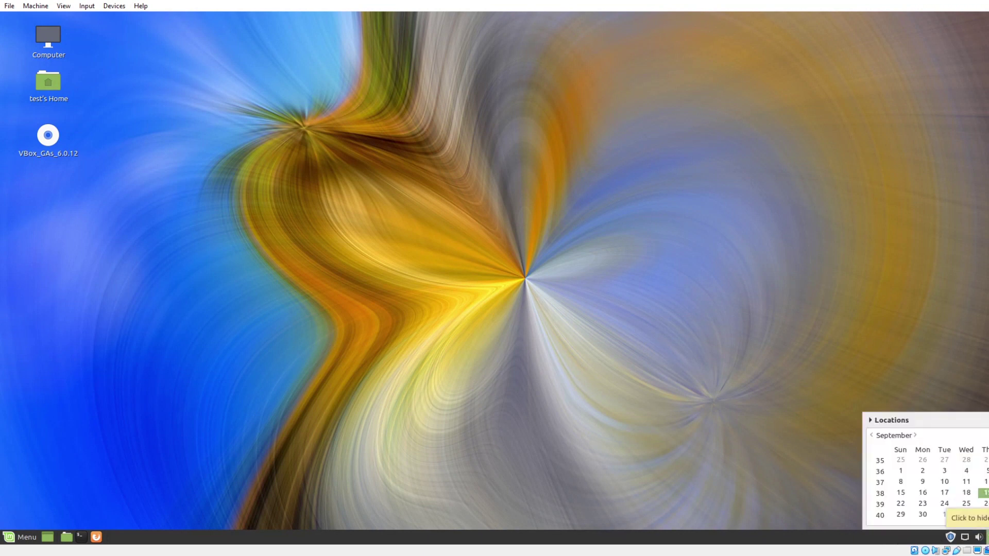
click(985, 537)
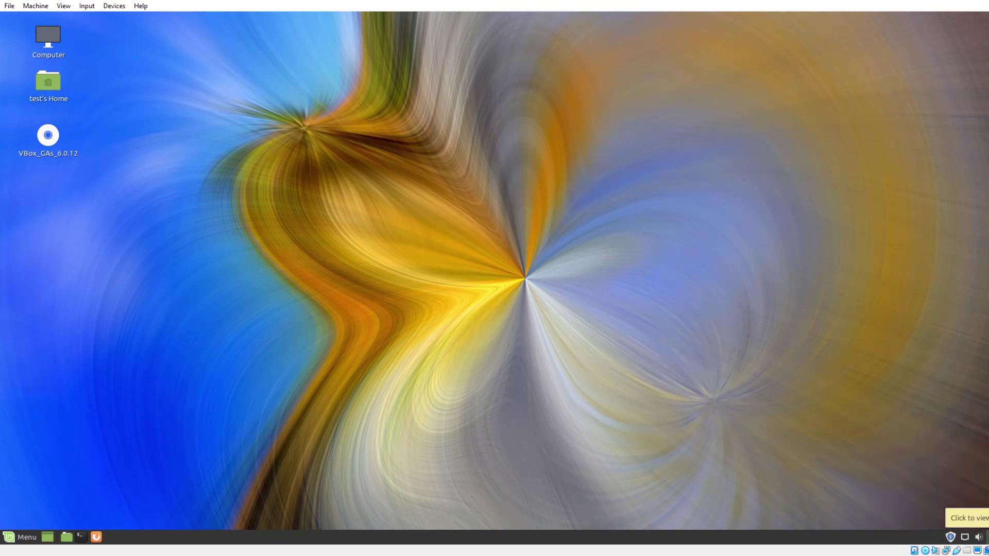
right_click(919, 534)
click(941, 427)
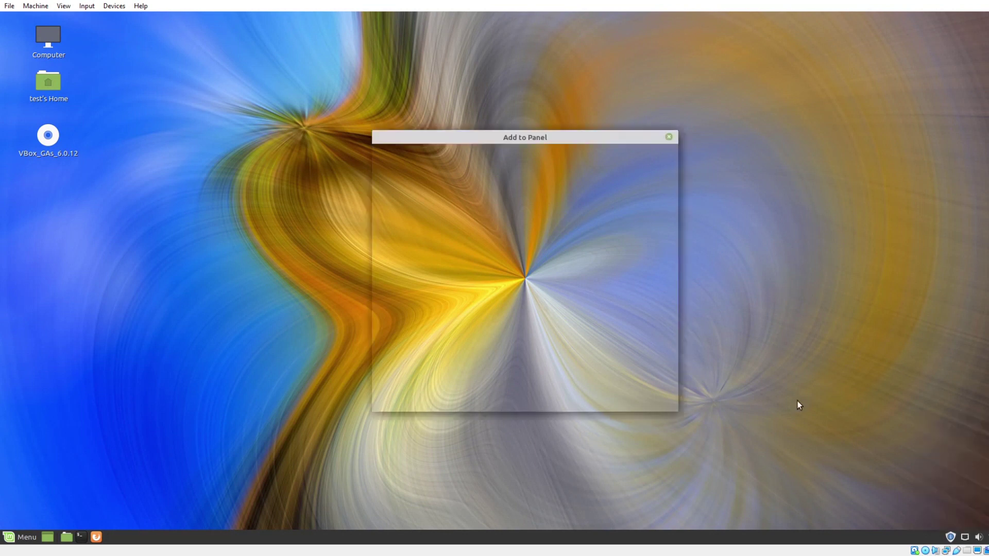
text(wea)
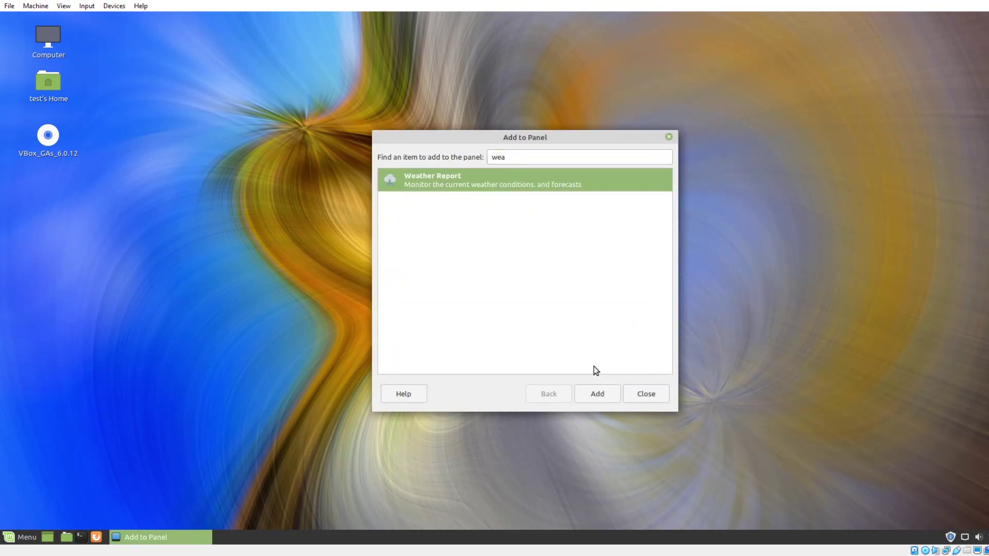
click(595, 391)
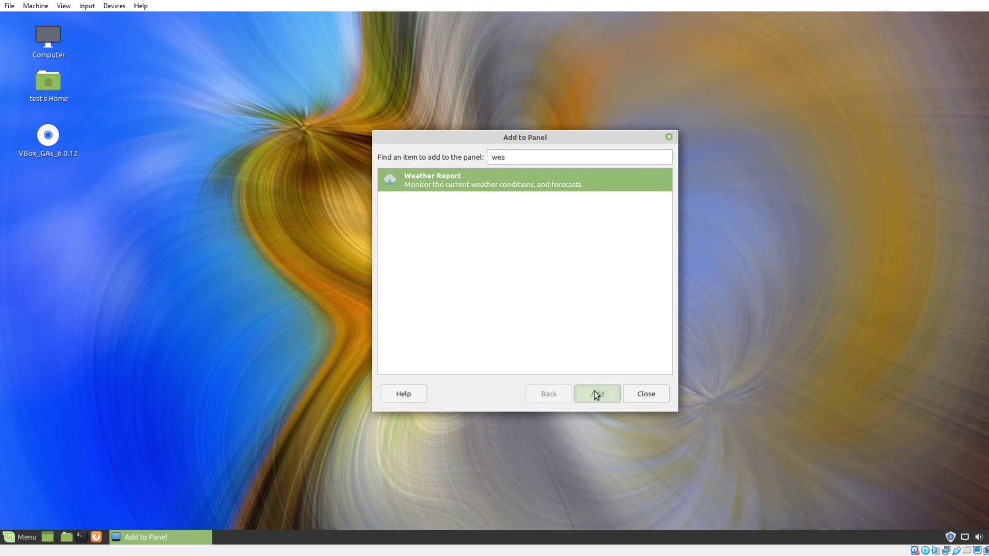
click(641, 394)
Set the weather location to Pittsburgh International Airport in the applet's preferences.
right_click(923, 539)
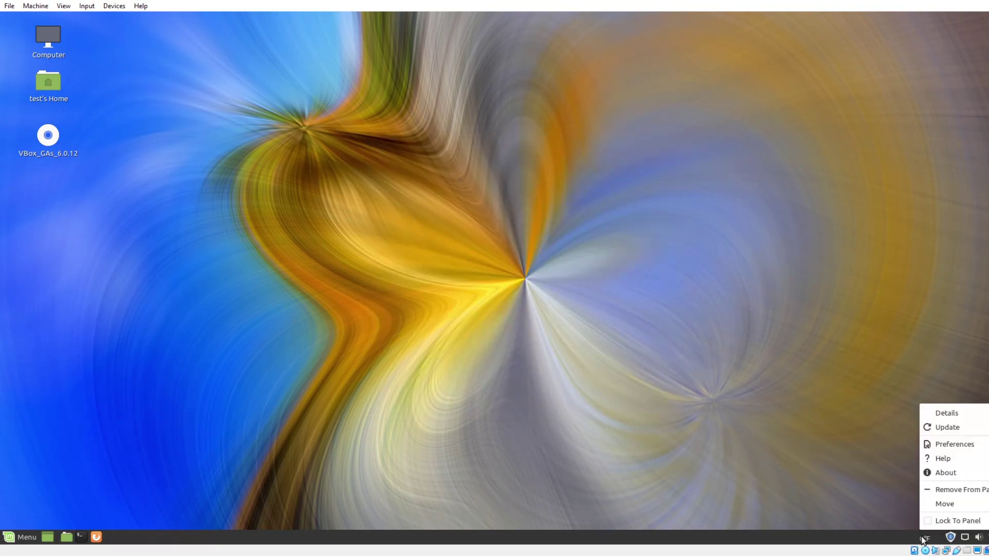
click(956, 448)
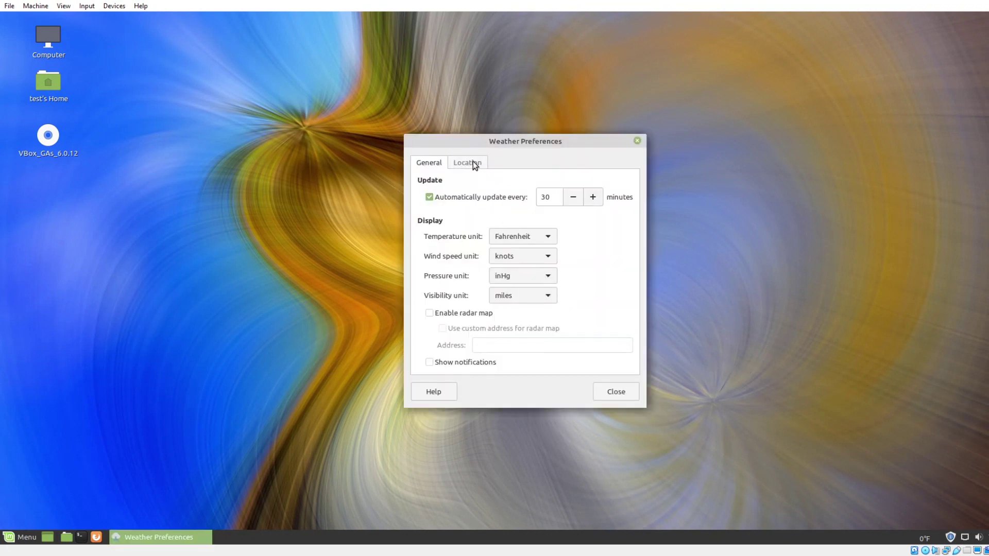
click(472, 162)
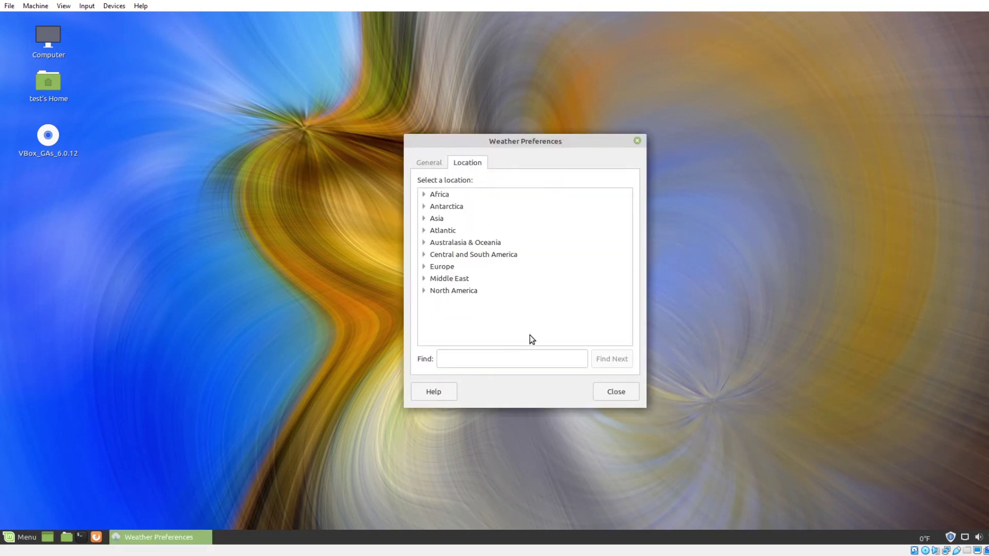
click(529, 364)
text(pitts)
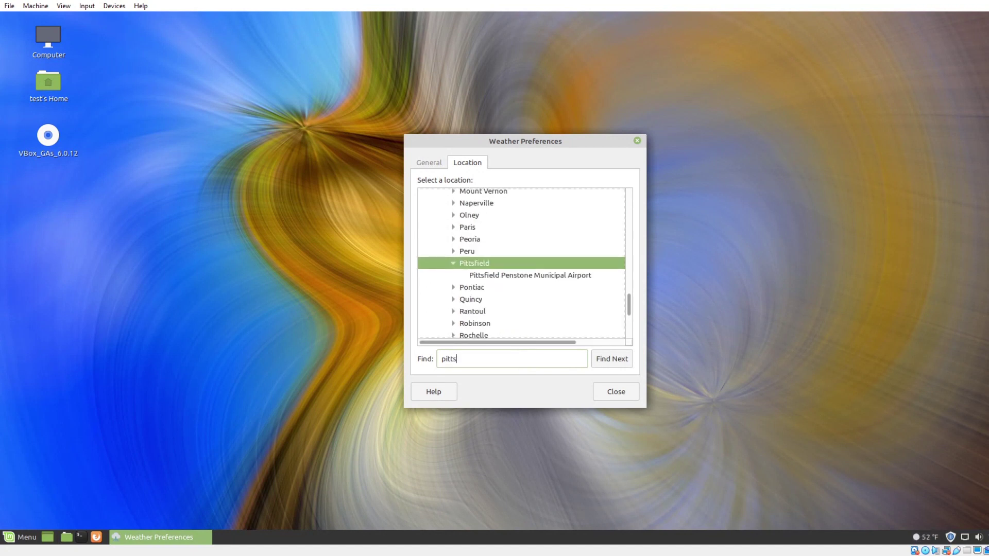
text(b)
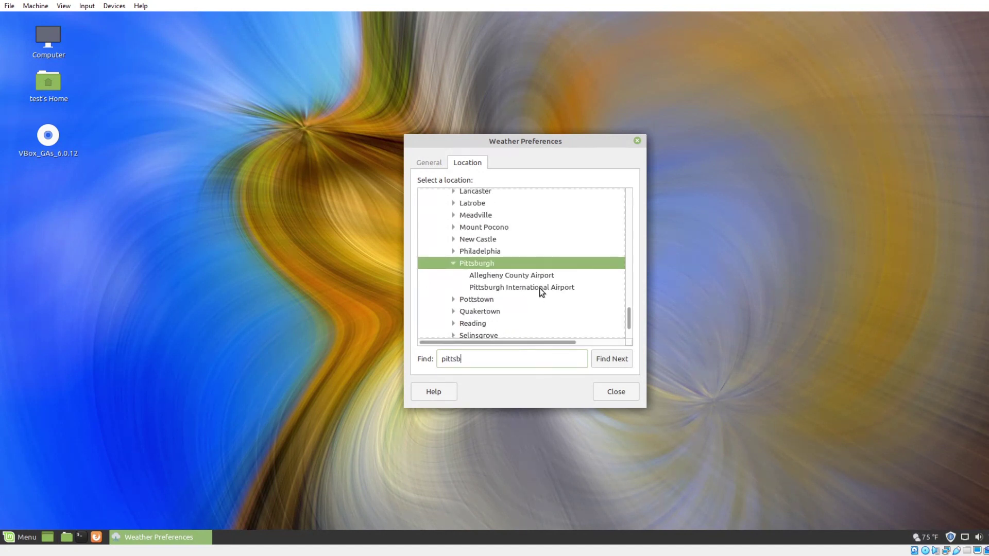
click(540, 288)
click(624, 393)
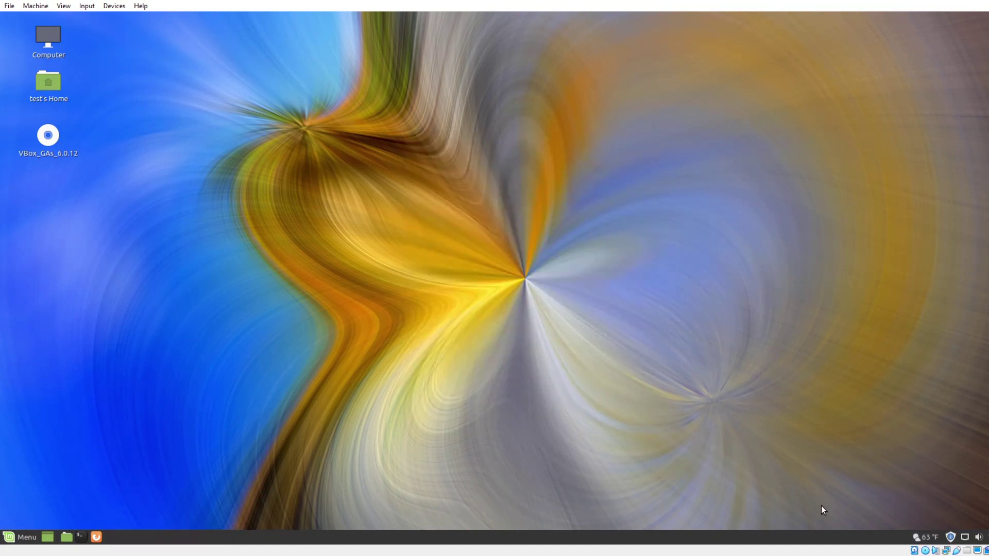
View the current weather details showing 63 °F, then close them.
click(922, 536)
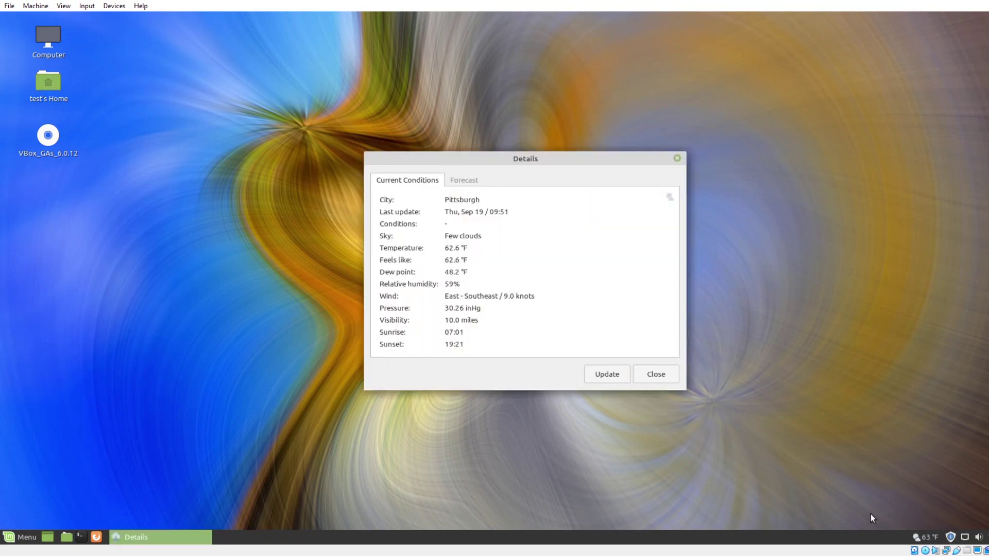
drag(523, 156, 510, 124)
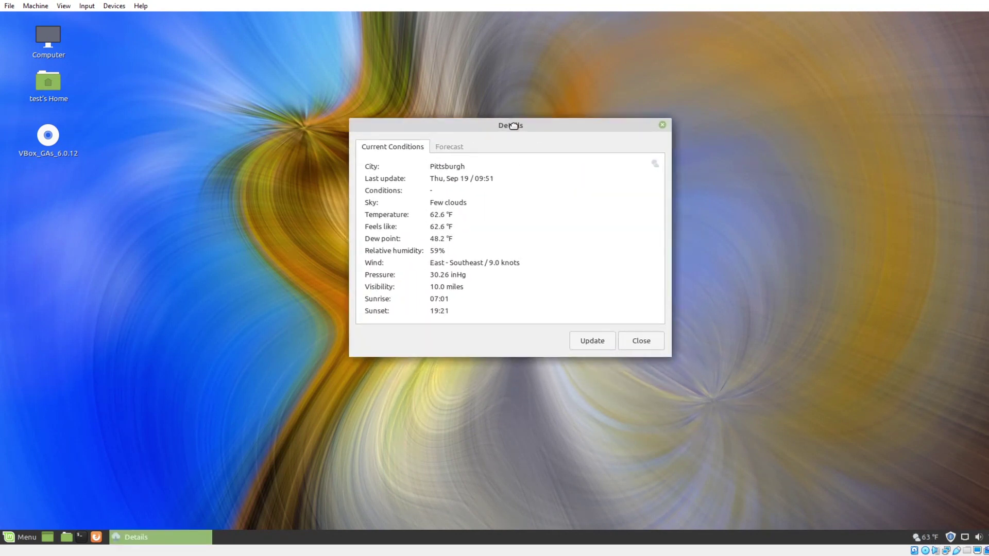
click(540, 388)
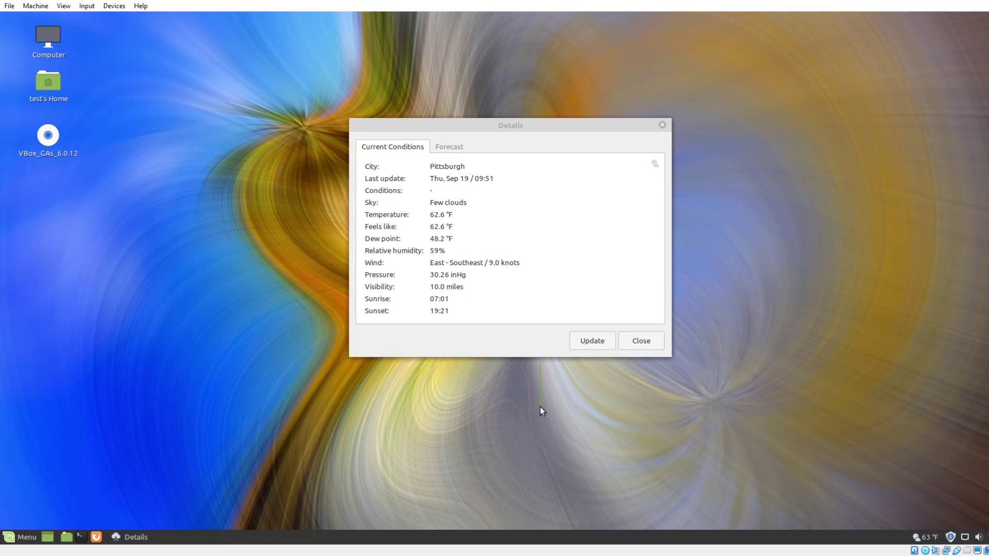
click(635, 344)
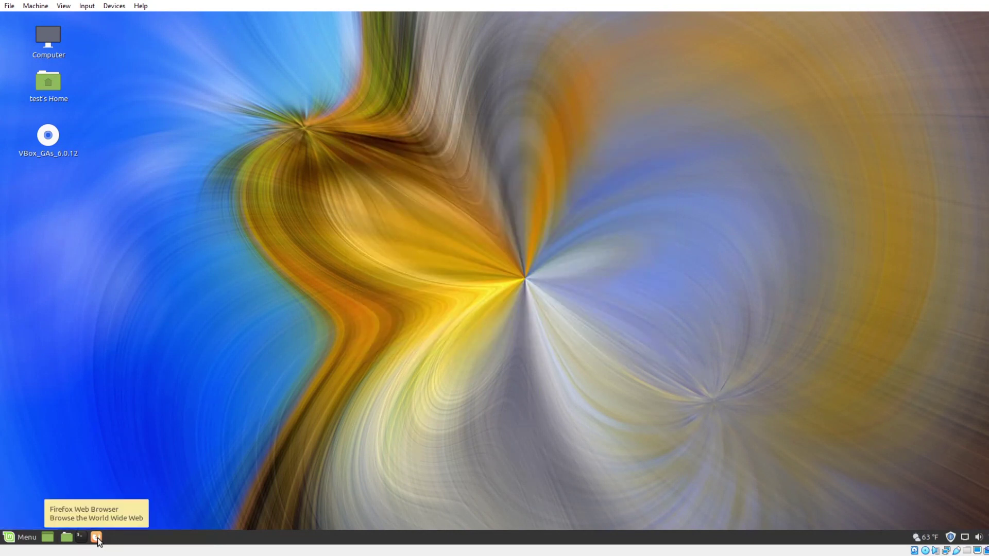
Open and close a terminal, then open the home folder and check About Caja.
click(81, 537)
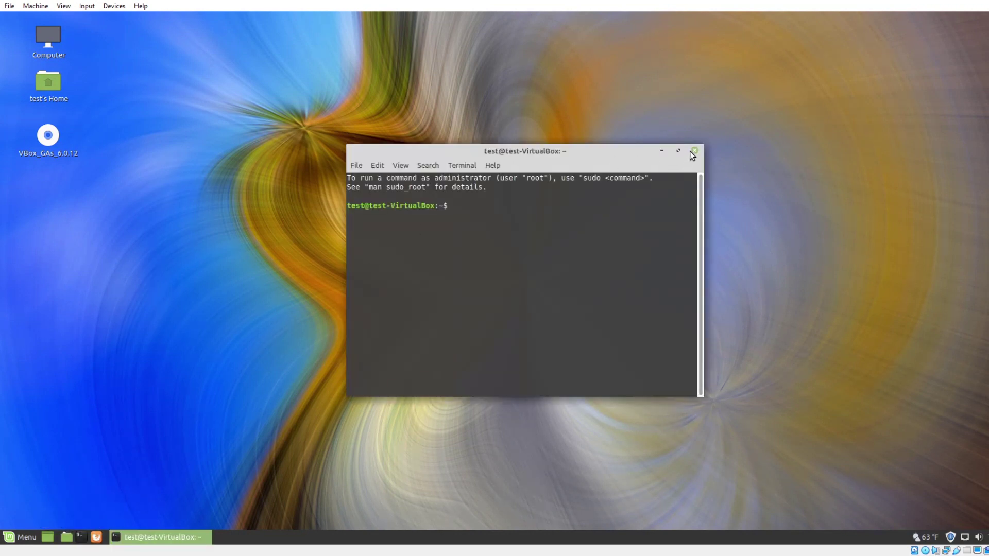
click(694, 150)
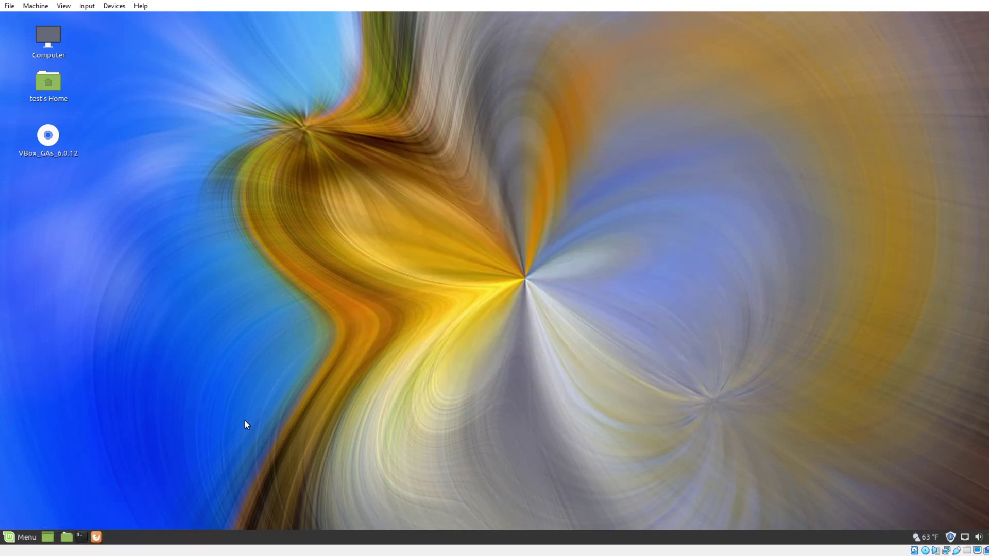
click(67, 538)
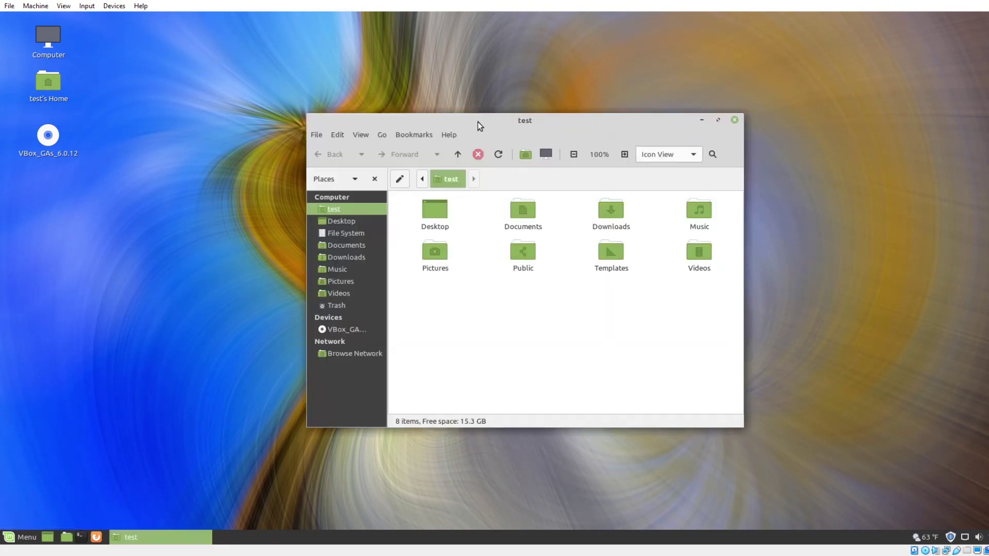
click(451, 135)
click(459, 166)
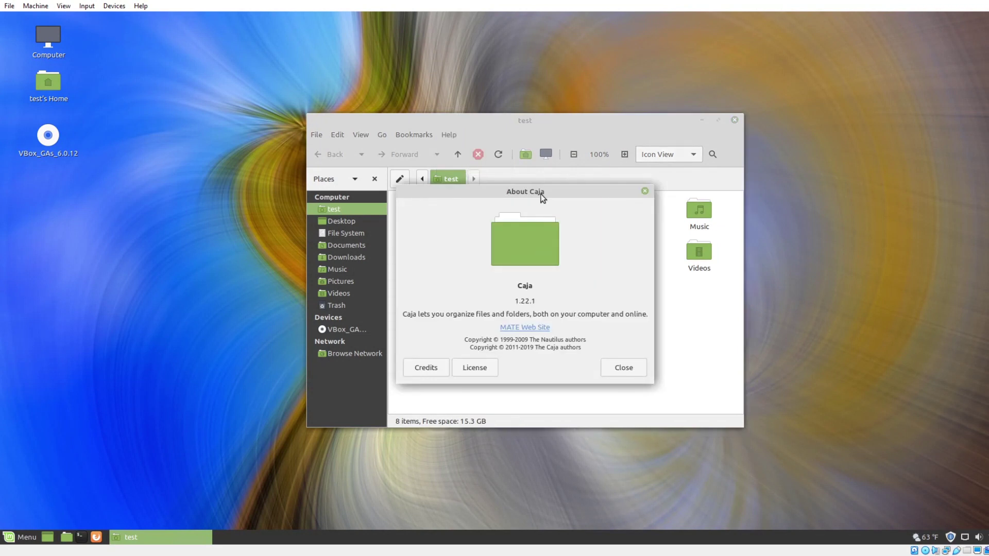
click(624, 366)
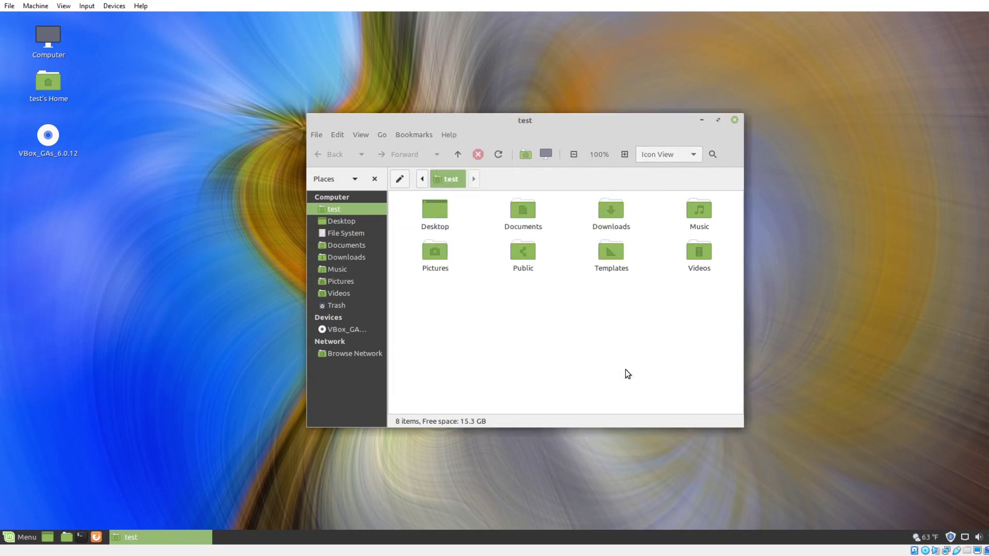
Browse the Desktop, File System, Documents and Downloads places, glance at bookmarks, return home.
click(351, 221)
click(351, 233)
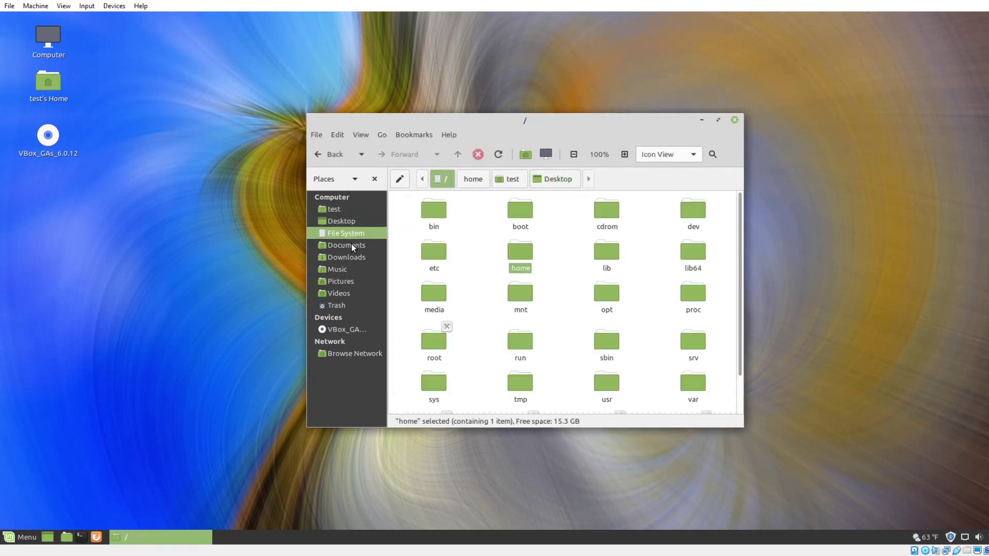
click(352, 245)
click(352, 257)
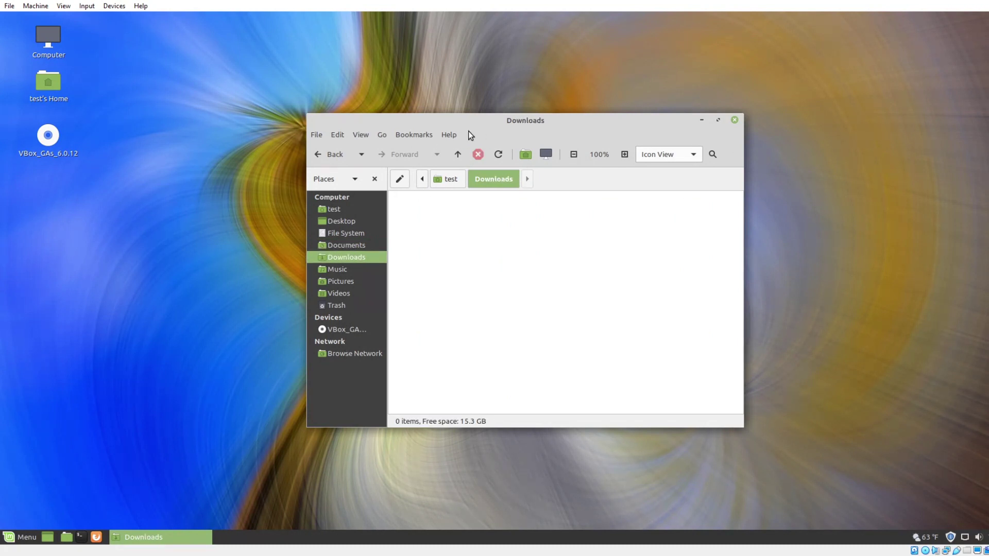
click(423, 134)
click(505, 364)
click(348, 223)
click(351, 230)
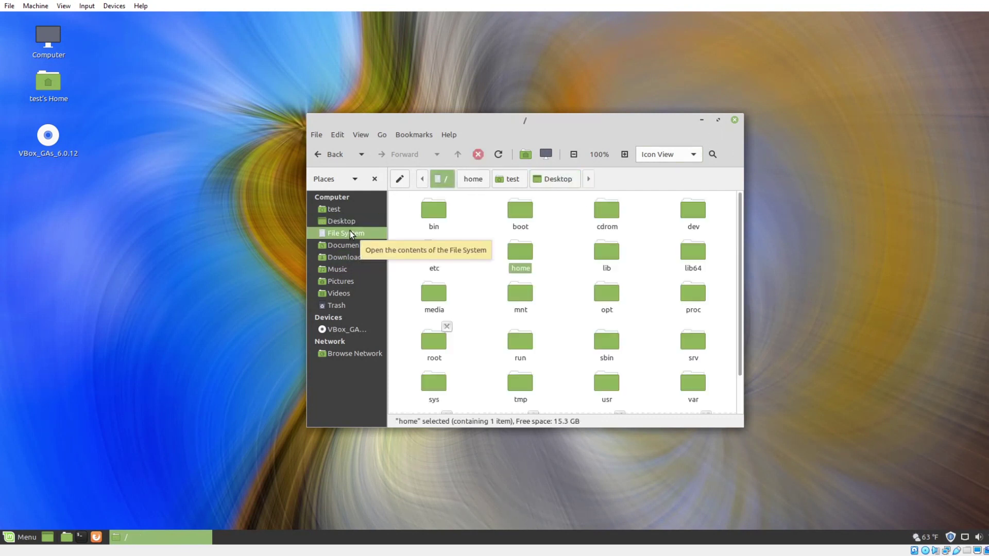
click(337, 212)
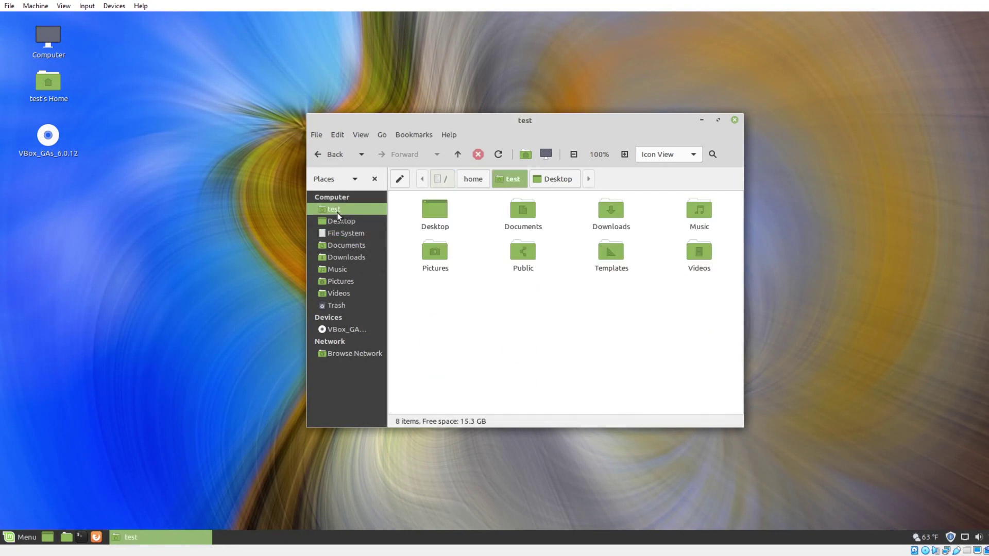
Switch the home folder to List View, then open and close Computer and Home from the desktop.
click(693, 155)
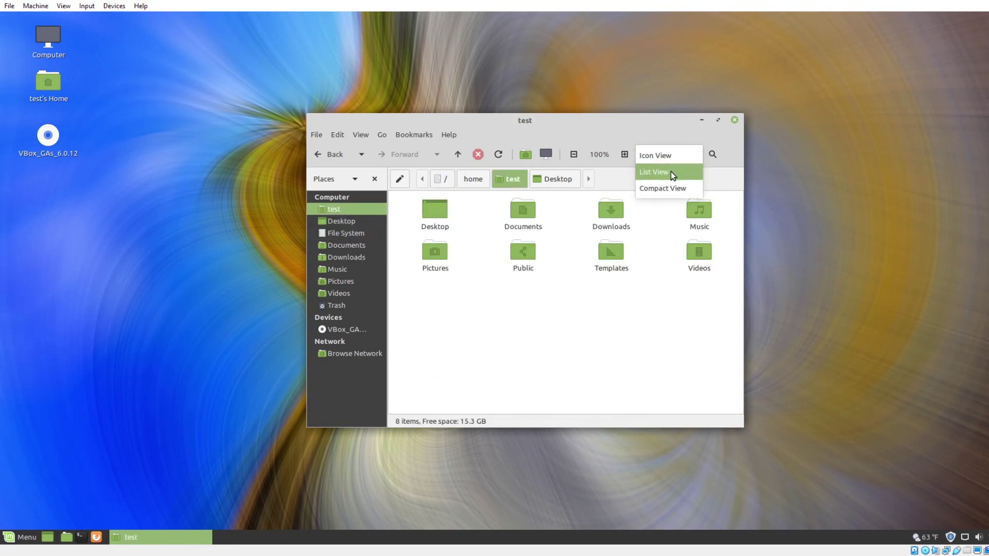
click(671, 172)
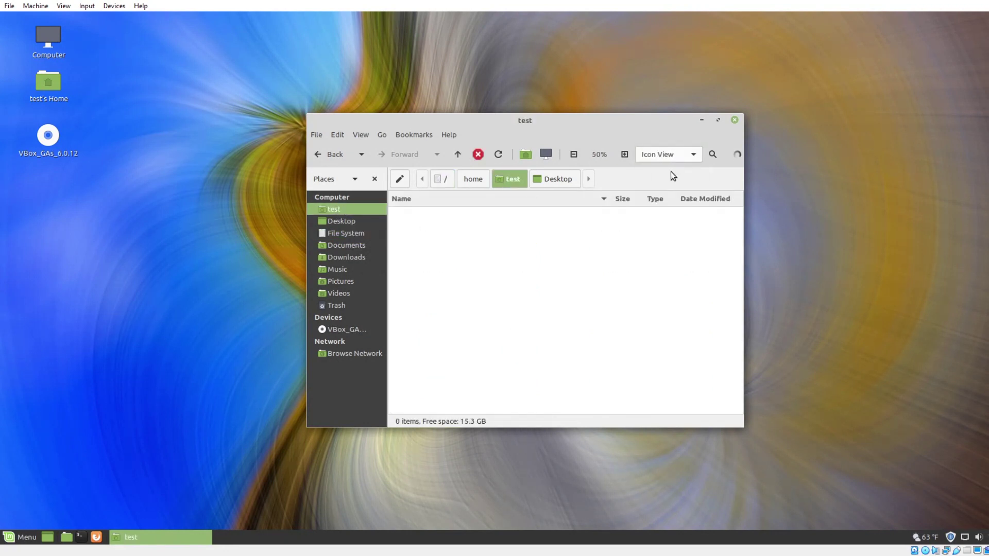
click(735, 121)
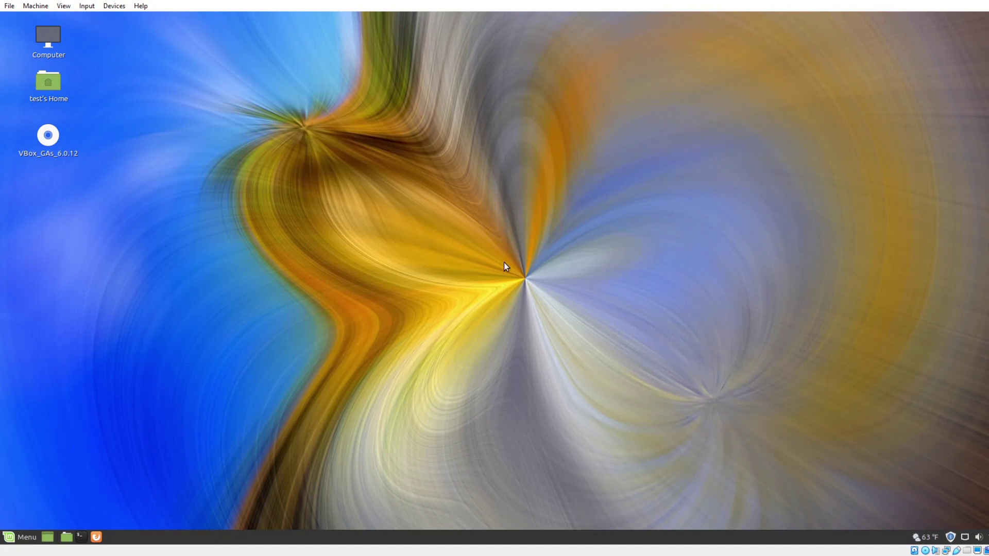
double_click(51, 42)
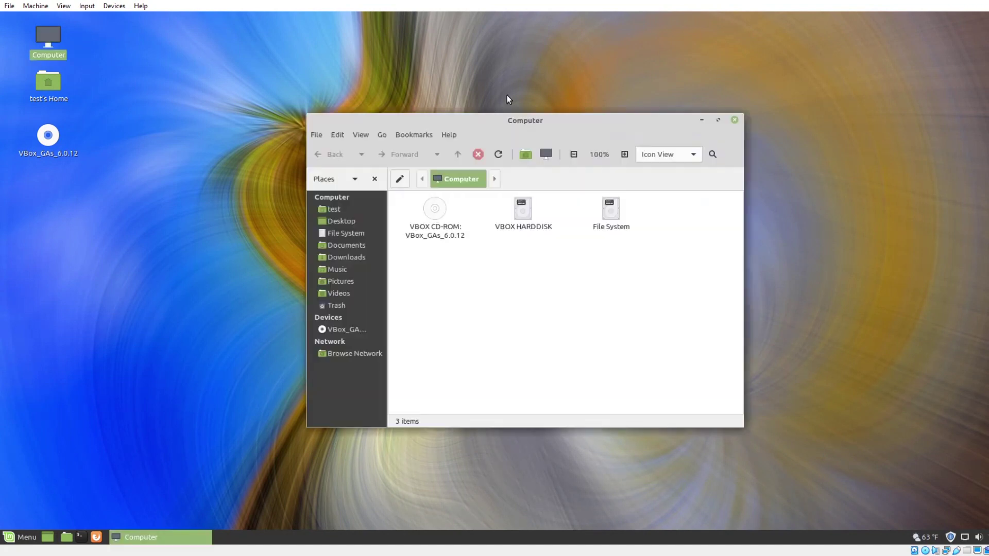
click(735, 121)
double_click(38, 82)
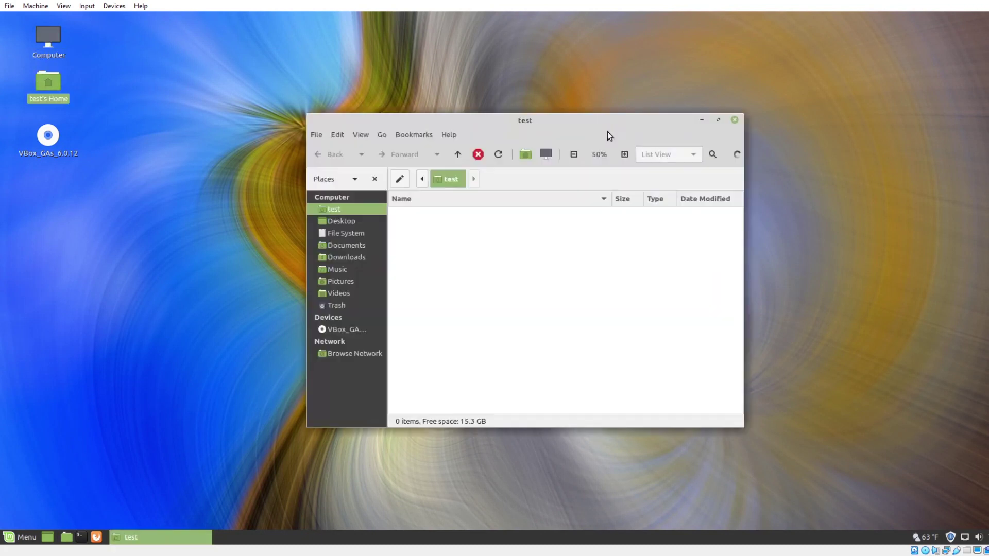
click(734, 120)
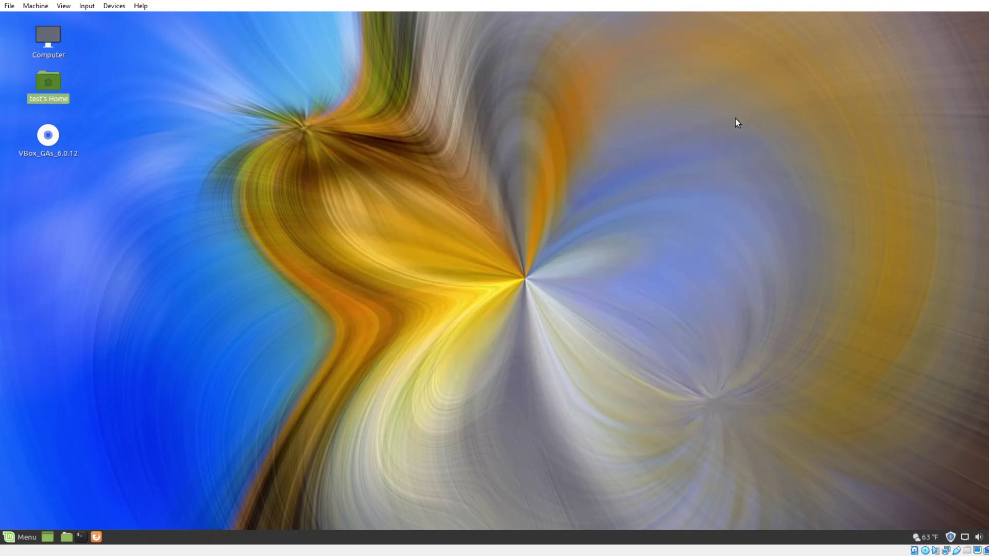
click(32, 537)
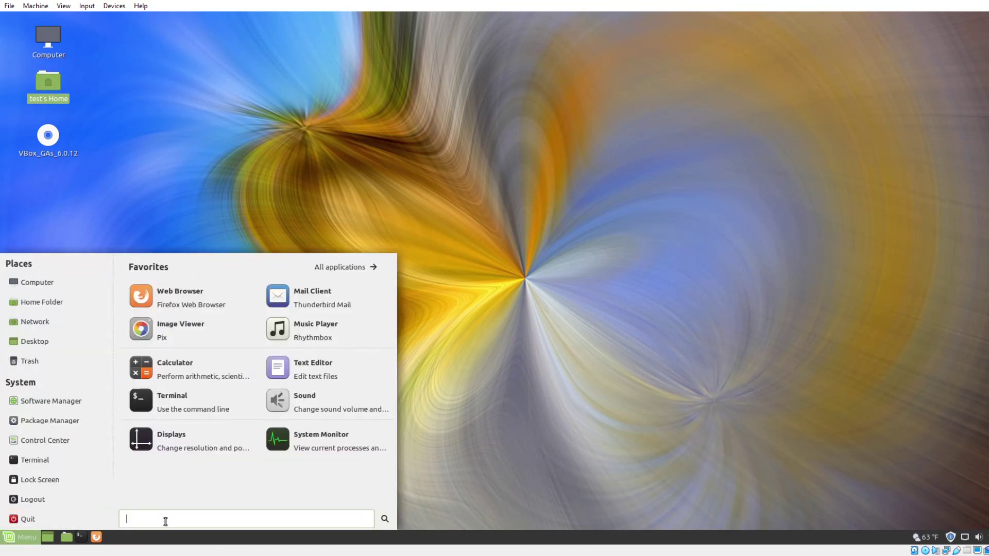
text(rhy)
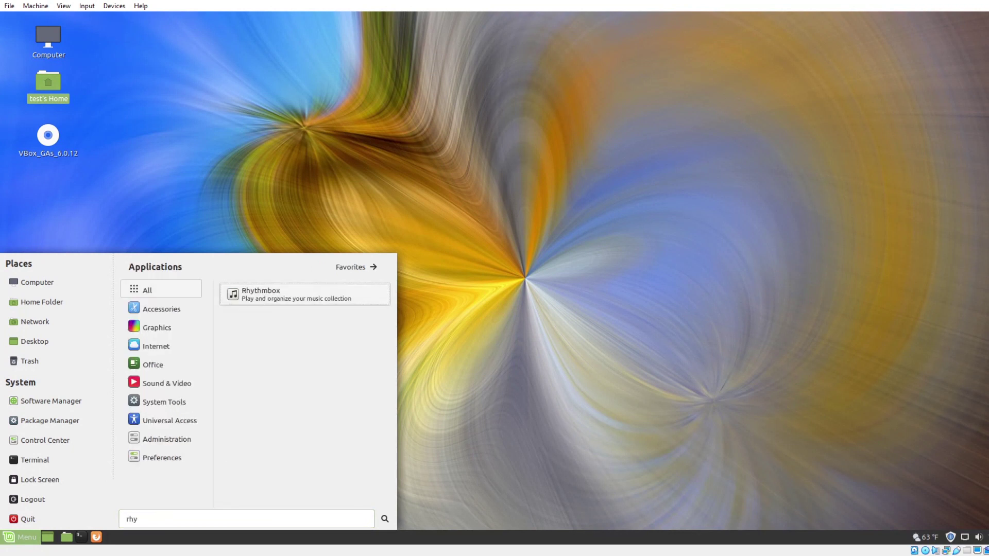
click(313, 303)
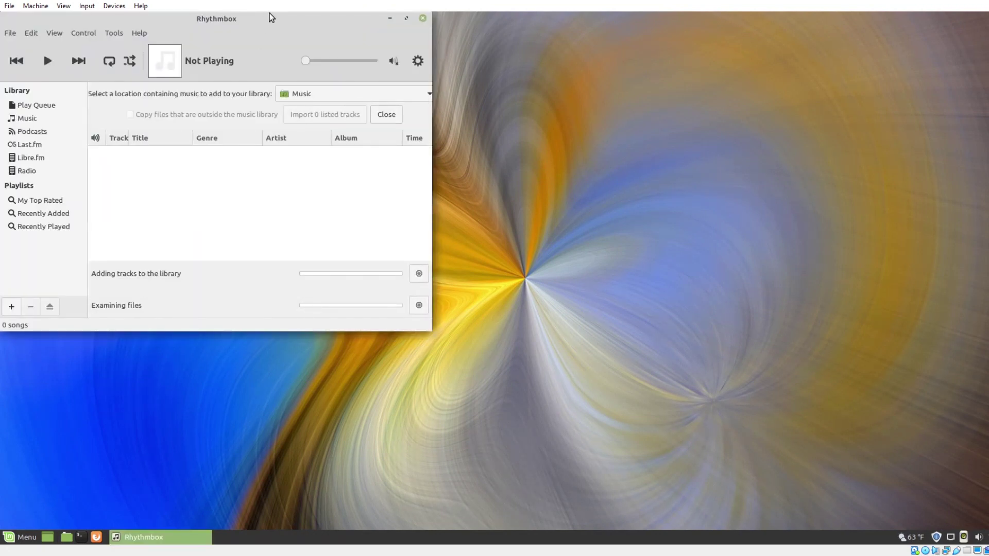
drag(273, 22, 501, 55)
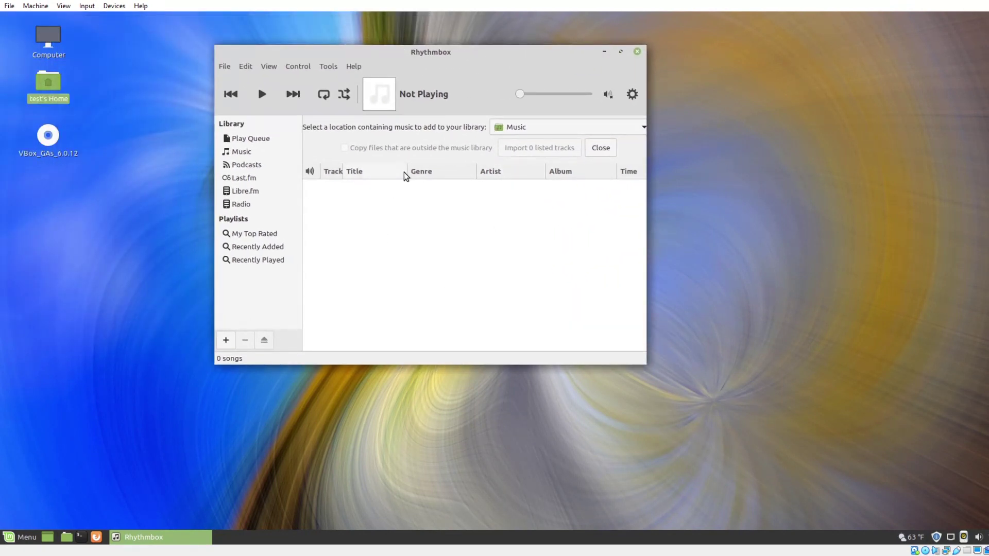
click(638, 51)
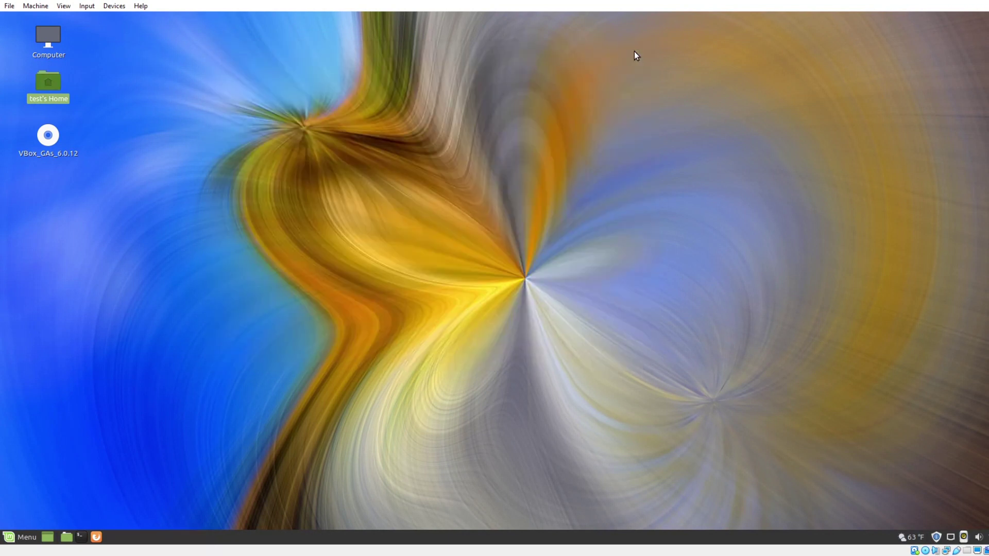
click(20, 538)
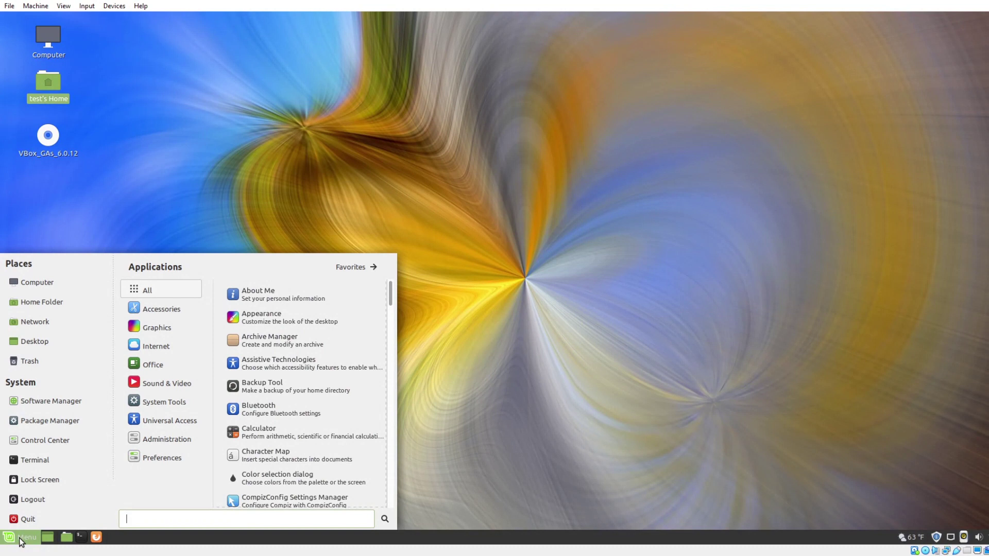
click(361, 267)
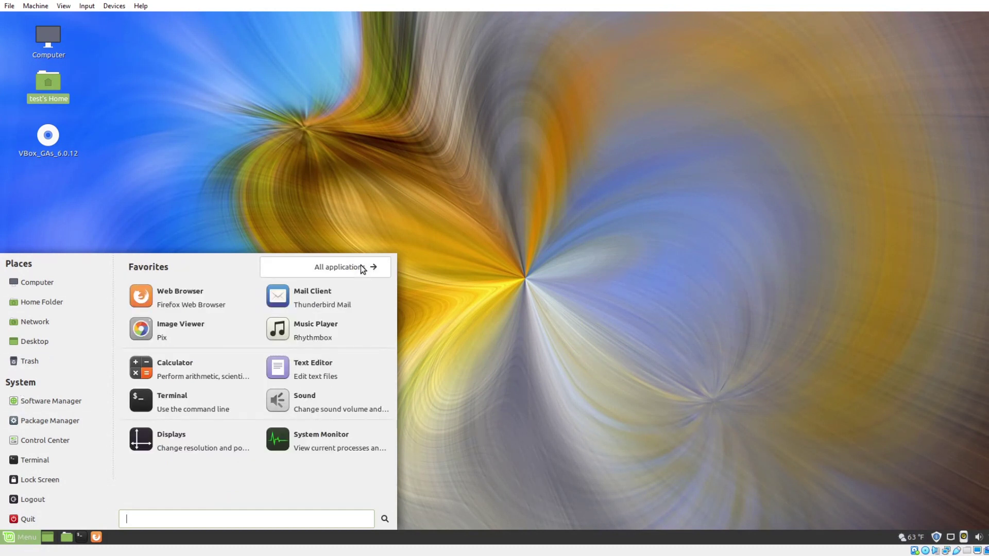
click(362, 269)
click(361, 268)
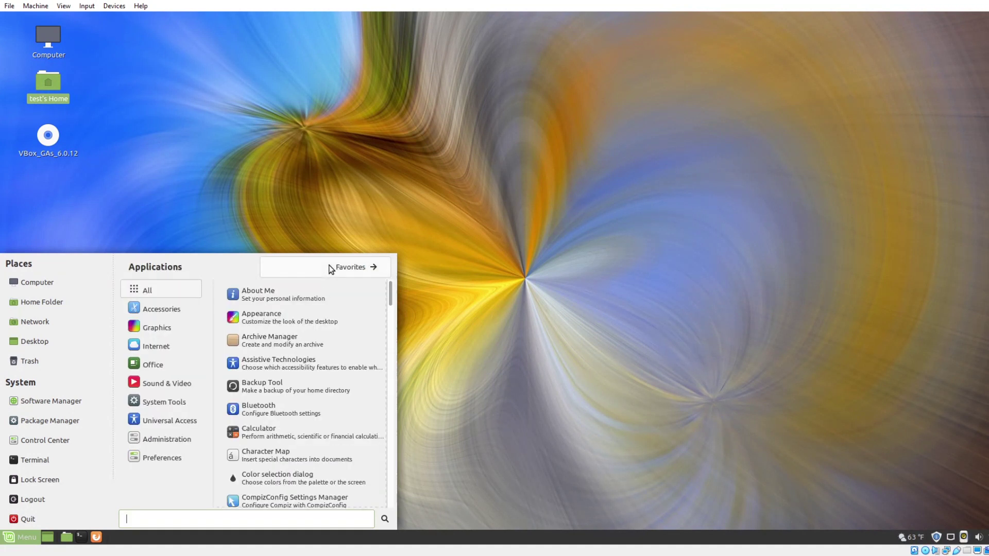
mouse_move(164, 310)
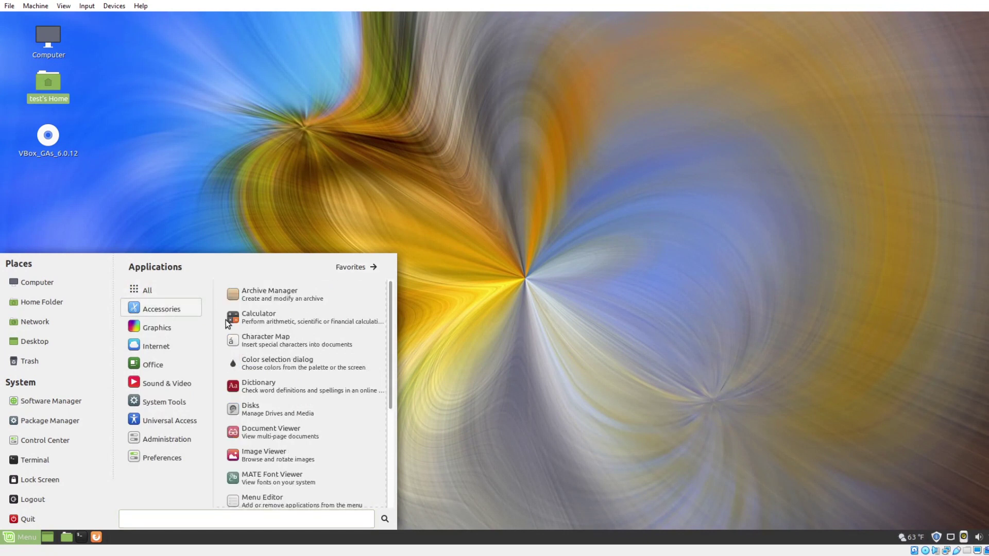
scroll(306, 374, down, 4)
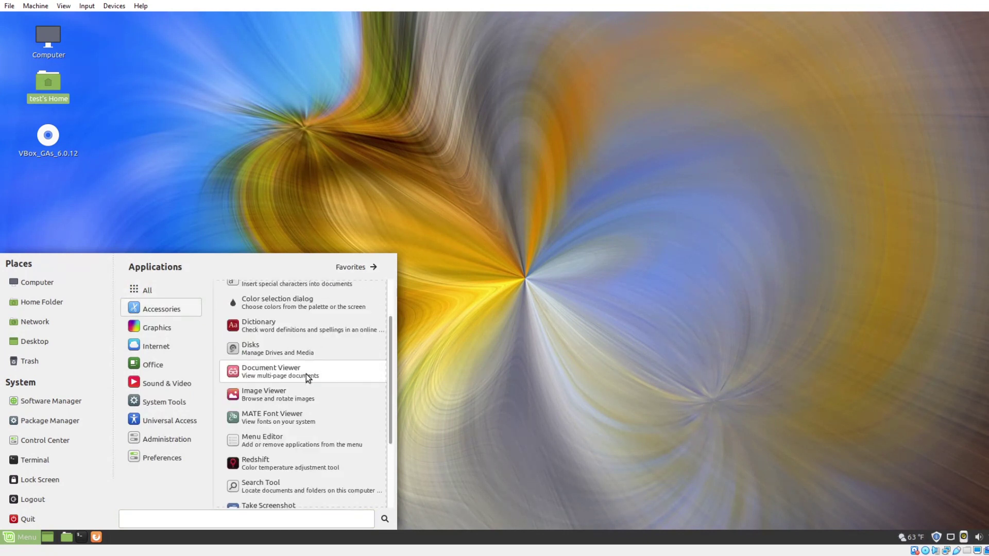
scroll(306, 374, down, 3)
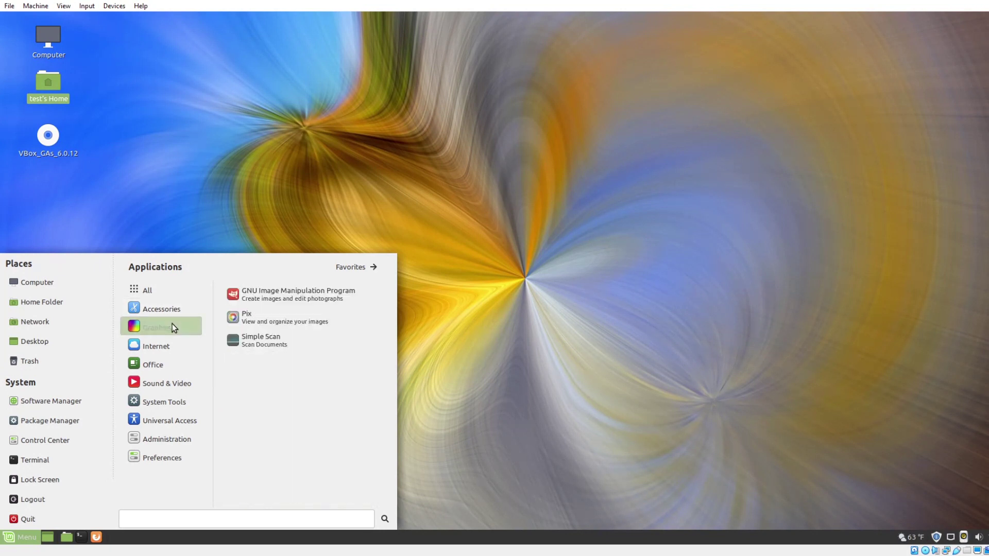
click(298, 299)
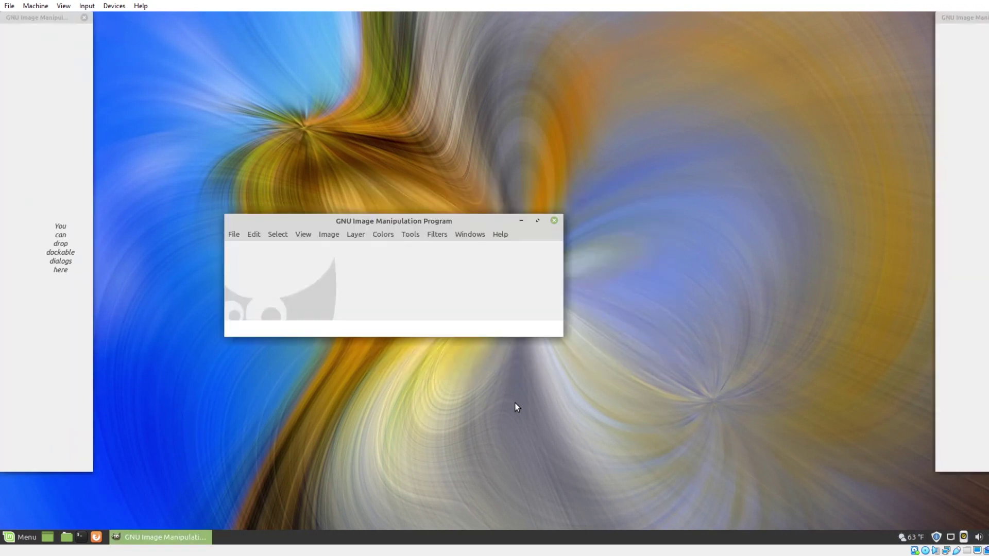
drag(481, 218, 597, 135)
Close GIMP and launch VLC media player from the Sound & Video menu.
click(669, 136)
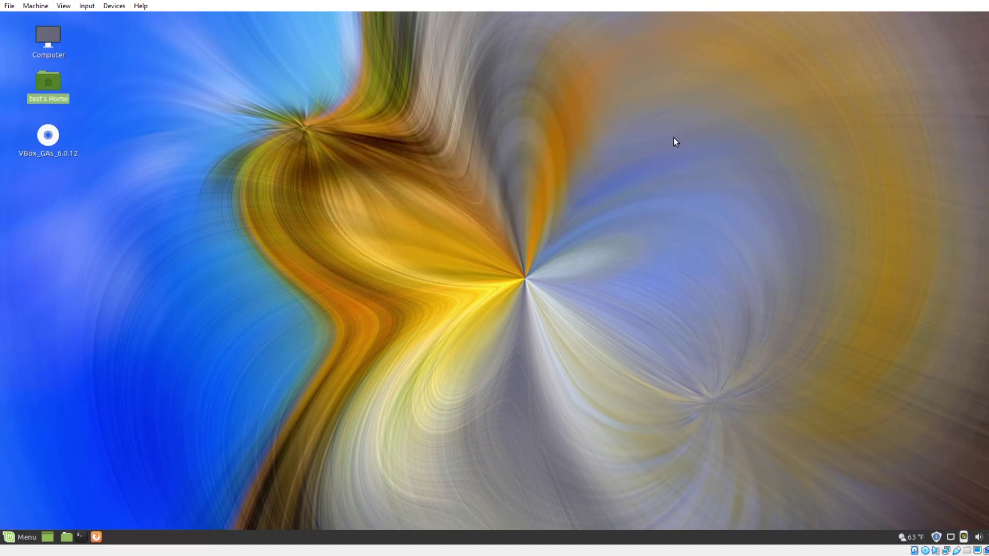
click(25, 538)
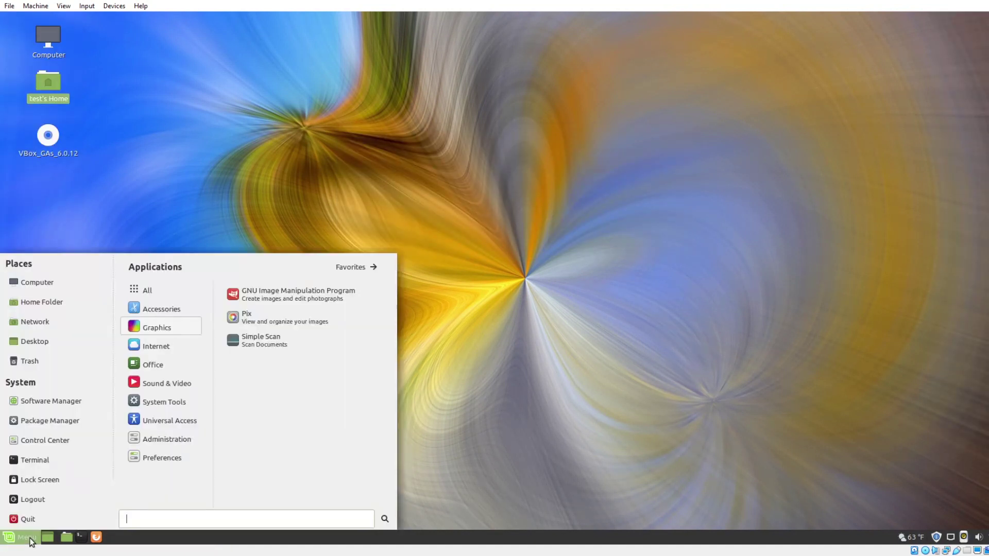
click(154, 348)
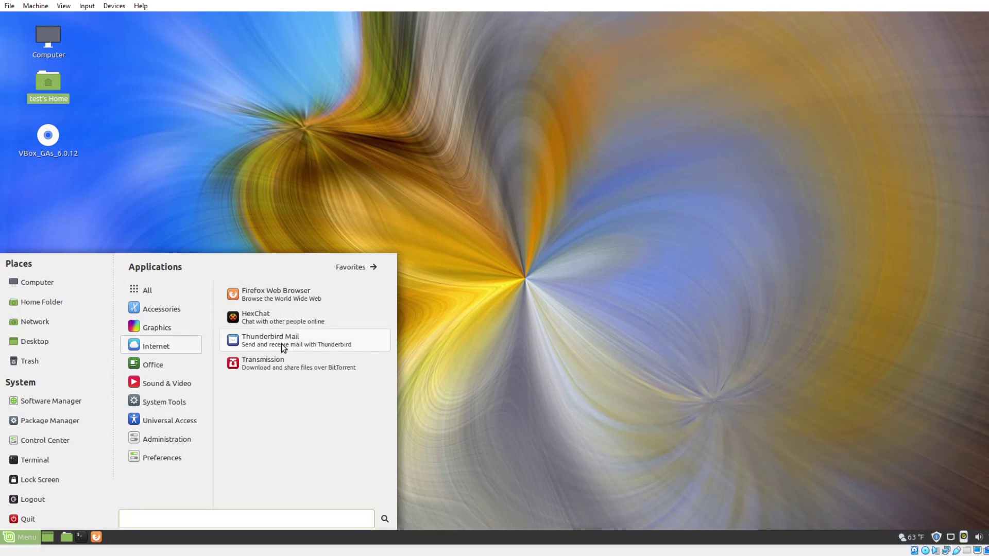
click(172, 367)
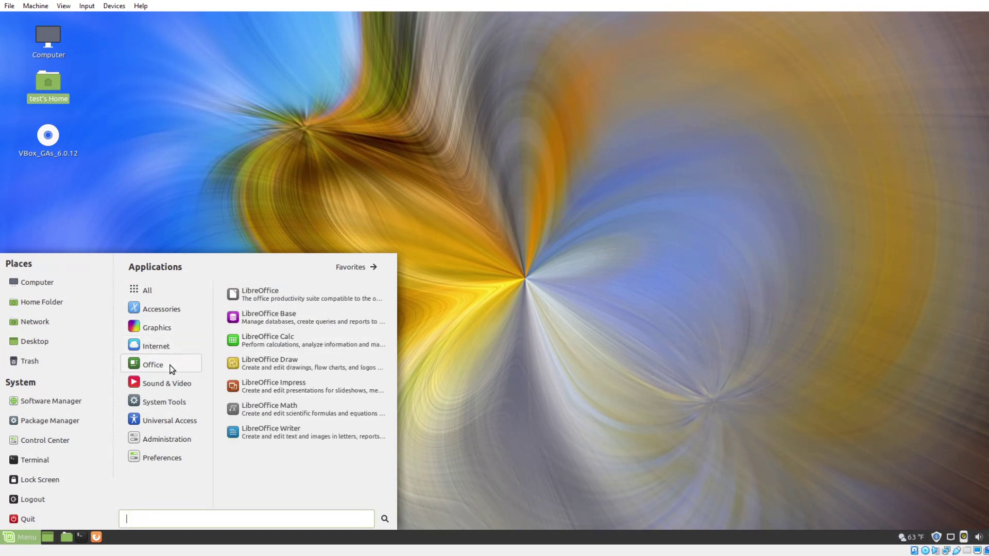
click(168, 383)
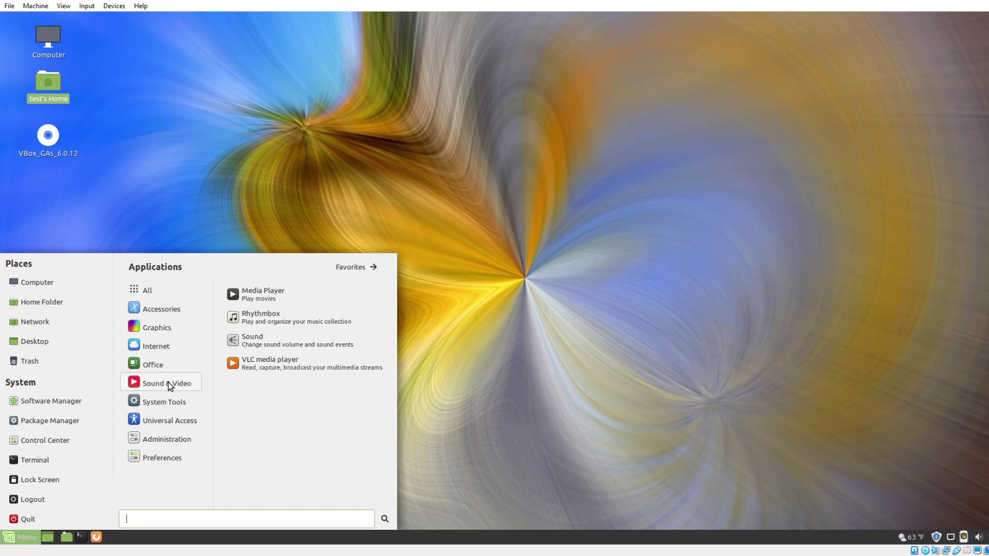
click(297, 367)
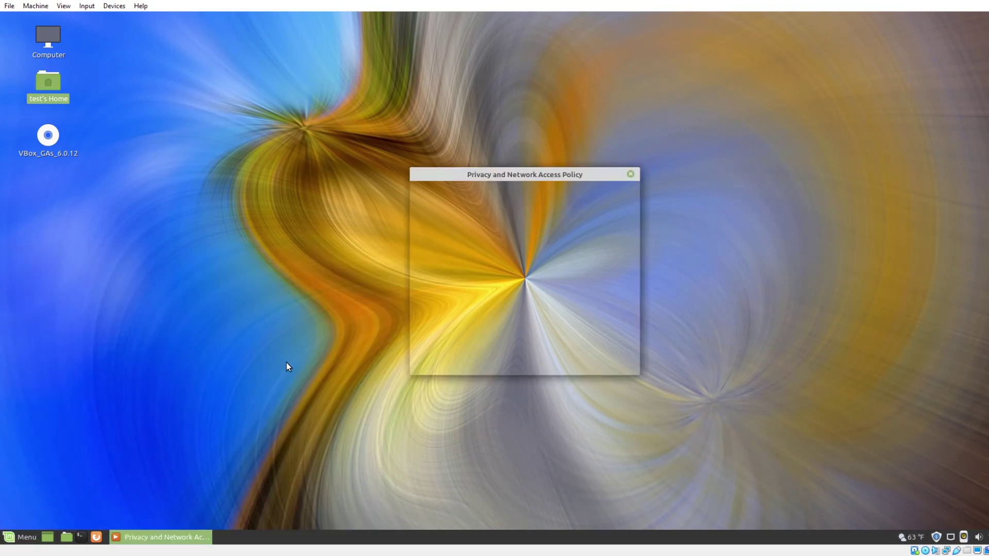
Accept VLC's privacy policy, move its window top-right, and show the System Tools menu.
click(604, 363)
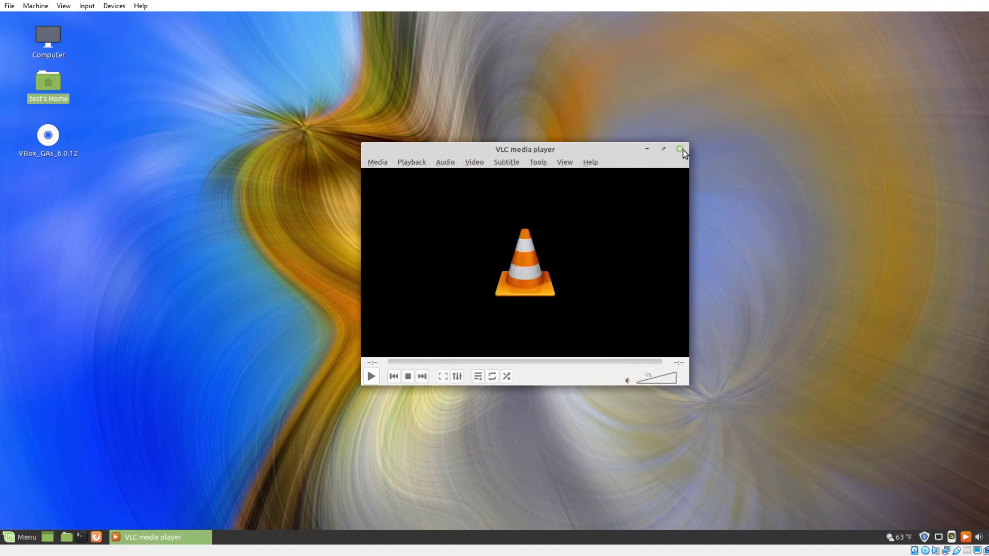
drag(583, 150, 877, 51)
click(28, 539)
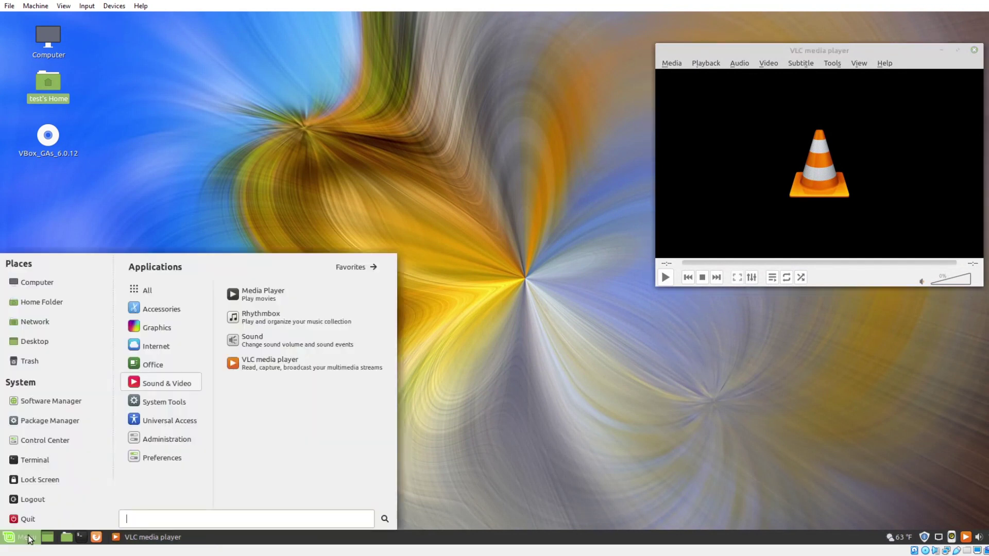
mouse_move(161, 404)
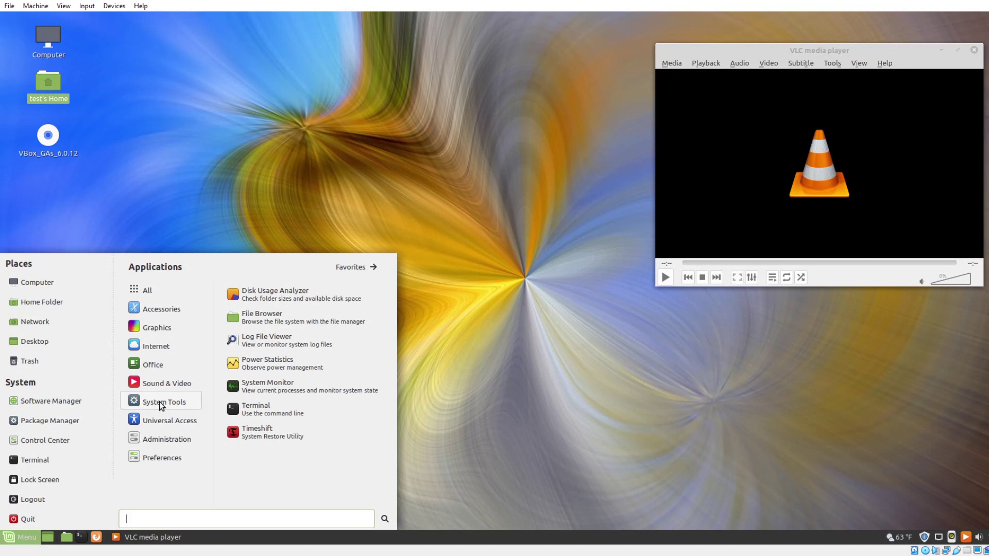
Launch System Monitor, drag it to the screen centre, and show the Administration menu category.
click(265, 390)
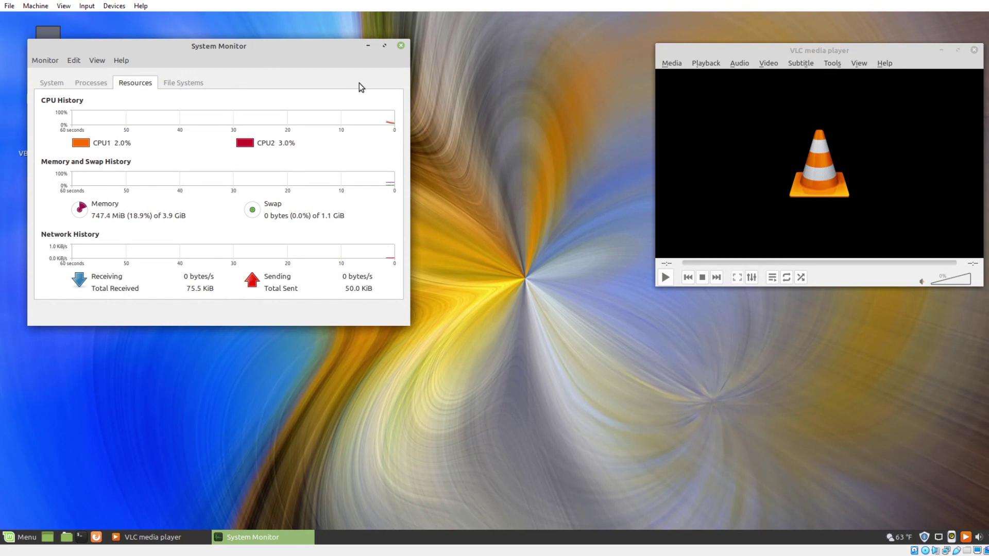
drag(332, 48, 568, 43)
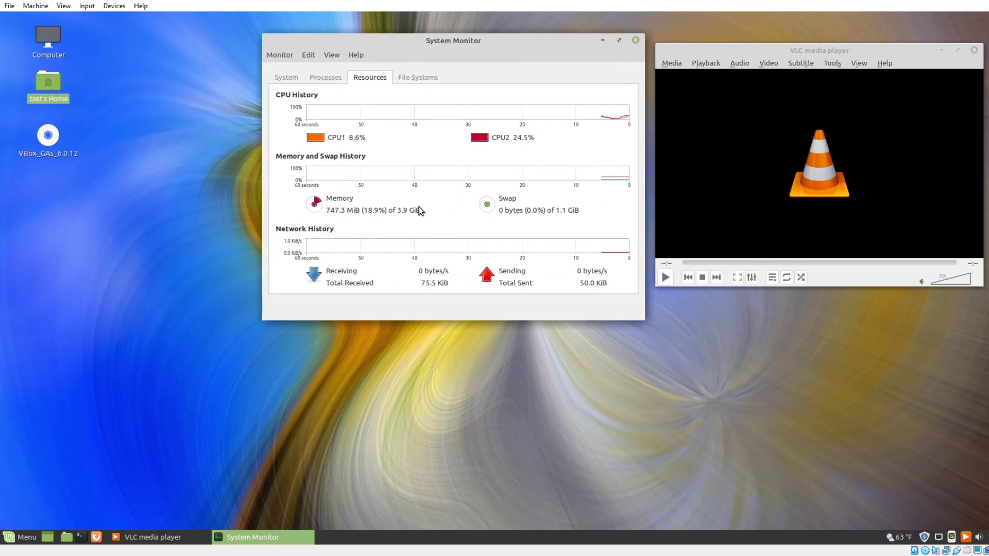
click(26, 540)
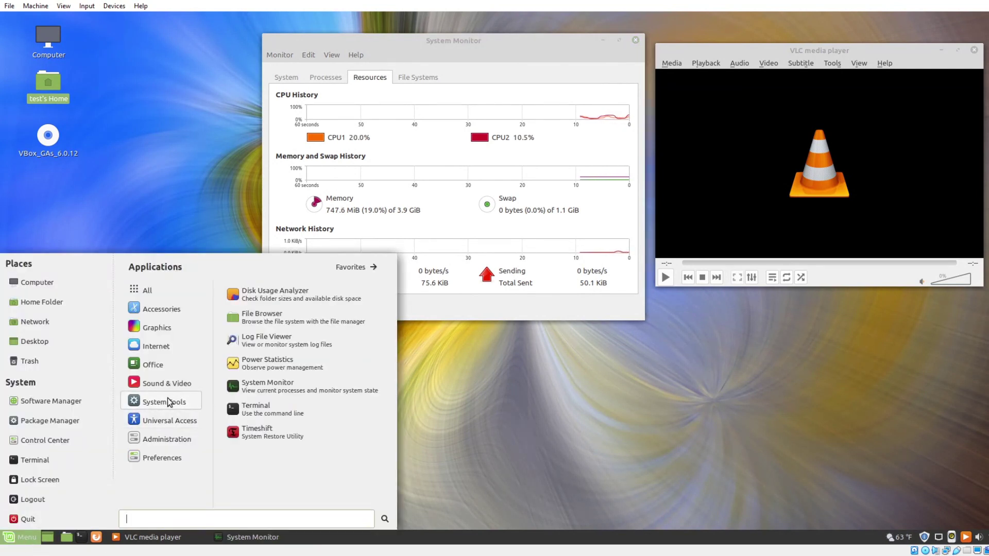
mouse_move(176, 422)
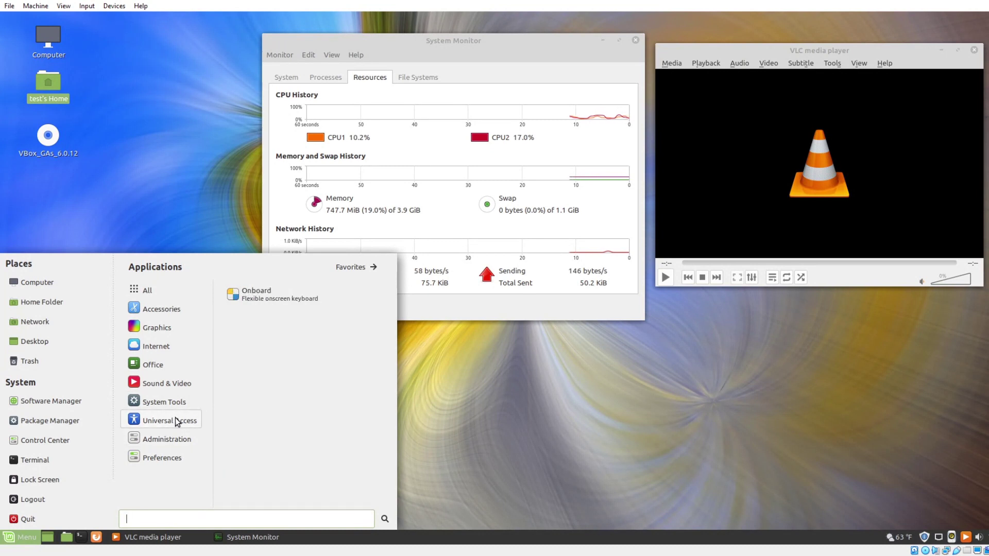
mouse_move(177, 440)
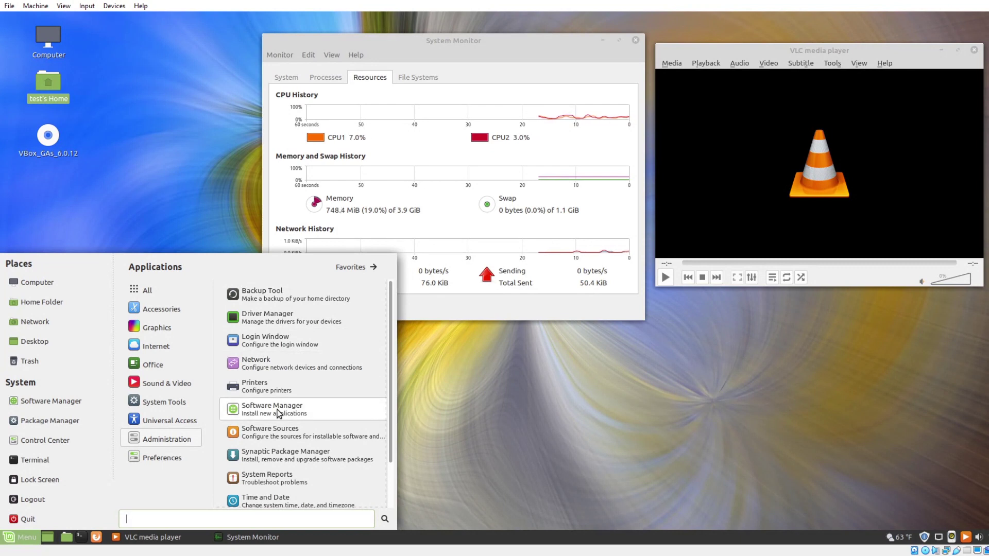
Launch Synaptic as superuser with the account password, dismiss its Quick Introduction and maximize it.
click(280, 453)
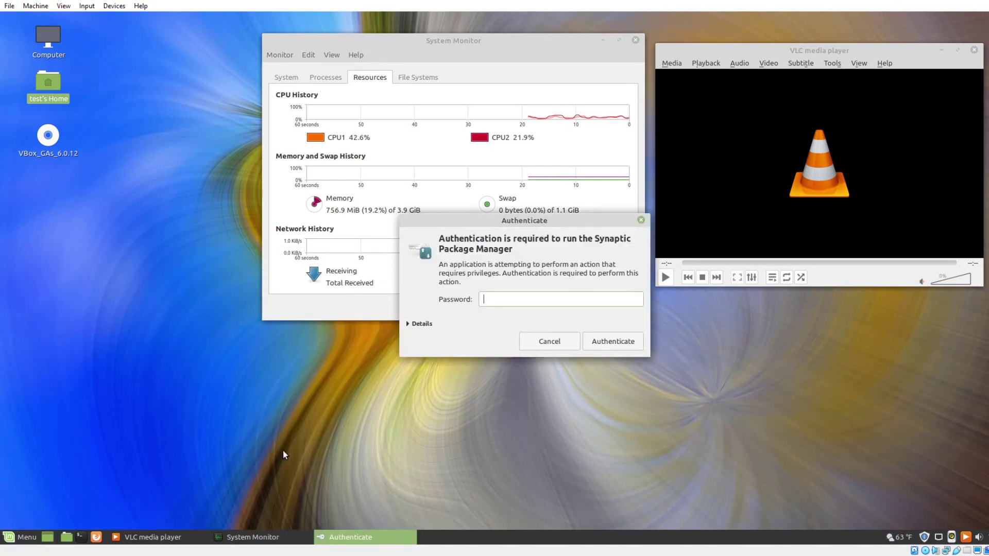
text(test)
key(Return)
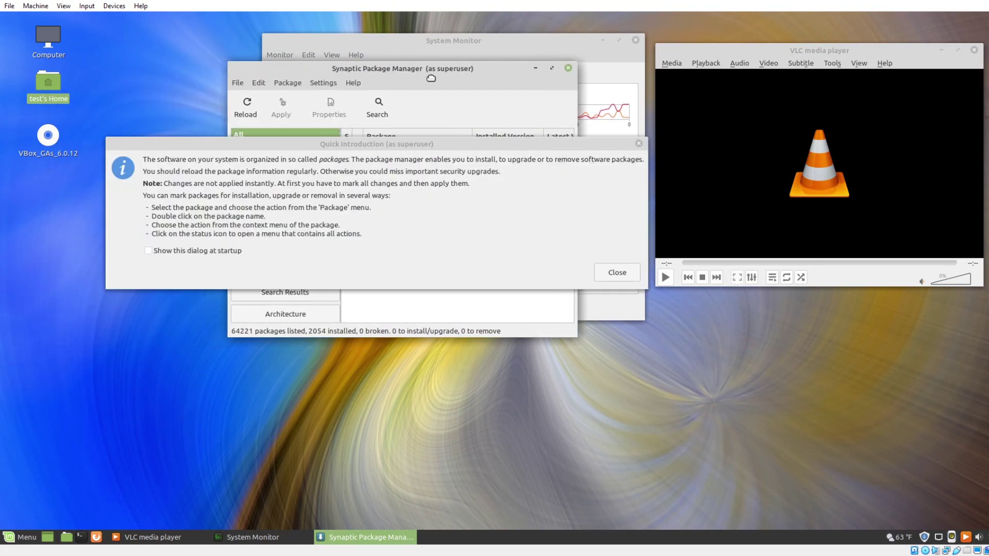
click(608, 270)
click(575, 81)
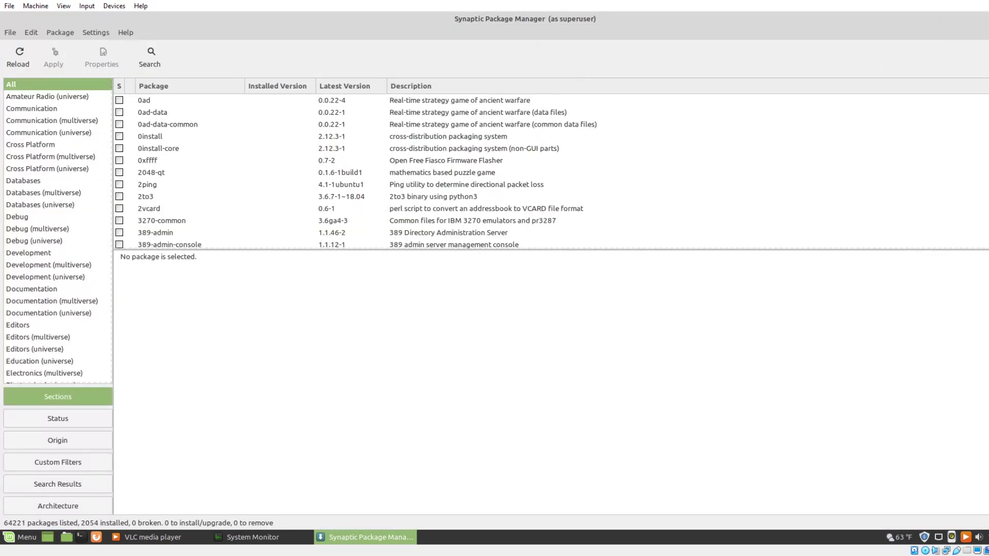
Quit Synaptic and start Update Manager from the Administration menu, past its welcome page.
key(ctrl+q)
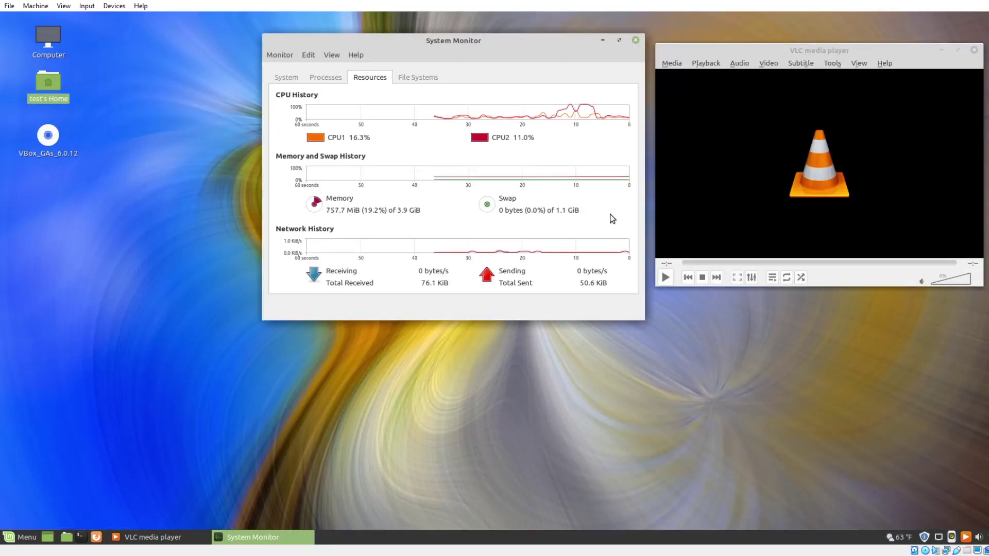
click(18, 537)
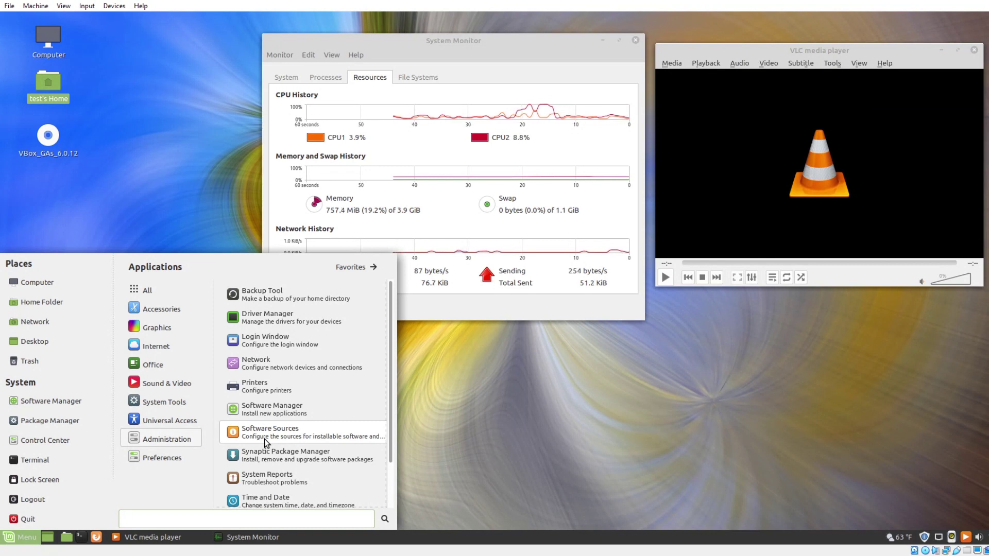
scroll(265, 443, down, 2)
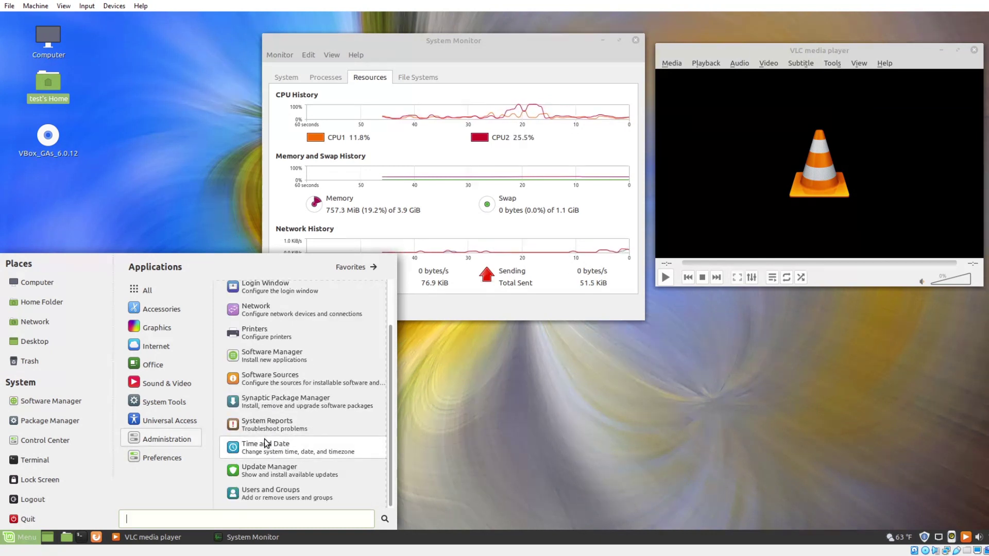
click(263, 470)
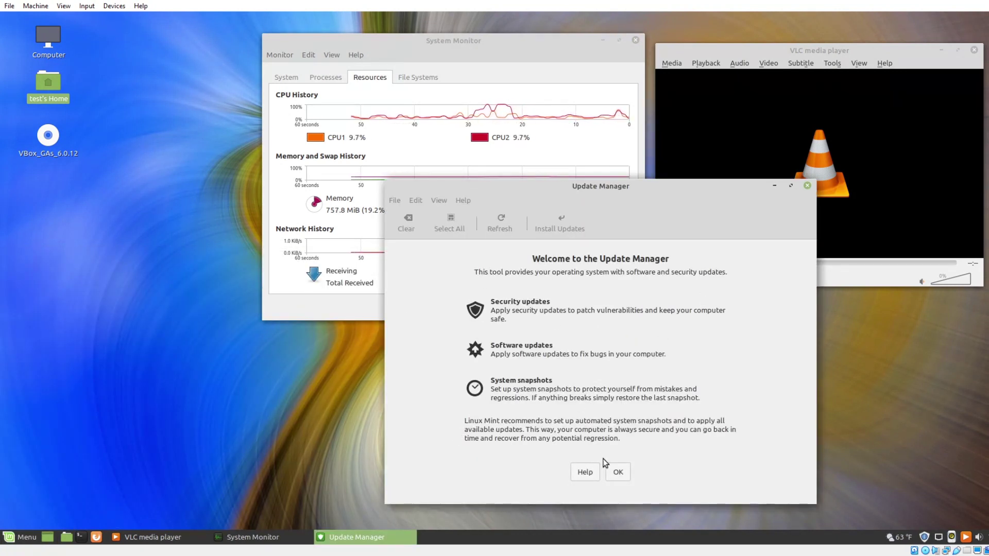
click(615, 472)
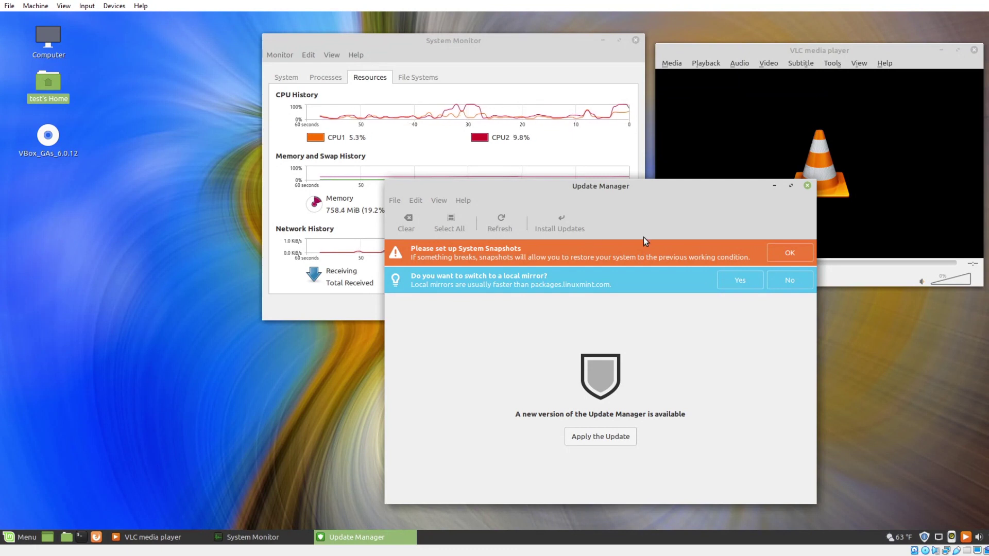
Acknowledge the snapshot warning, authenticate Timeshift with the password, skip its setup wizard and close it.
click(779, 258)
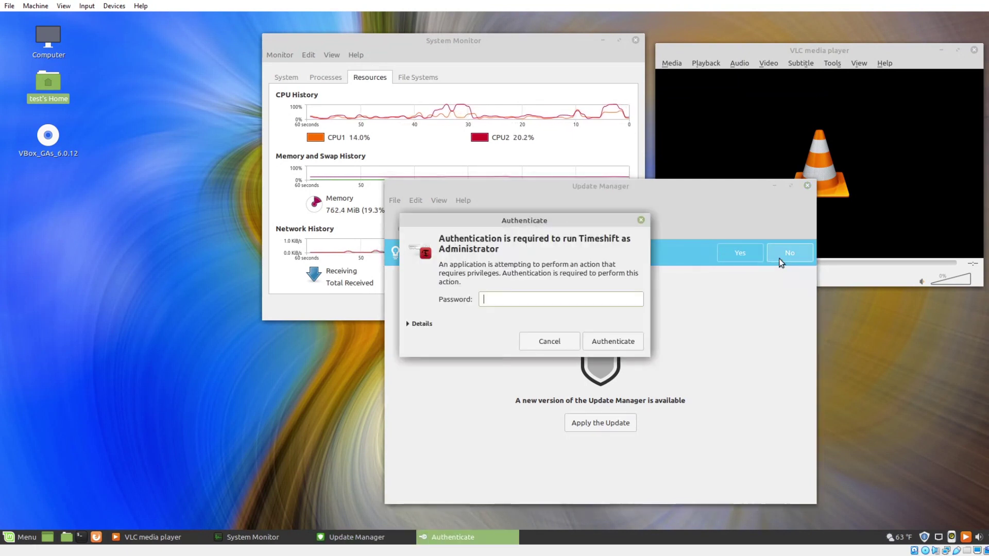
text(test)
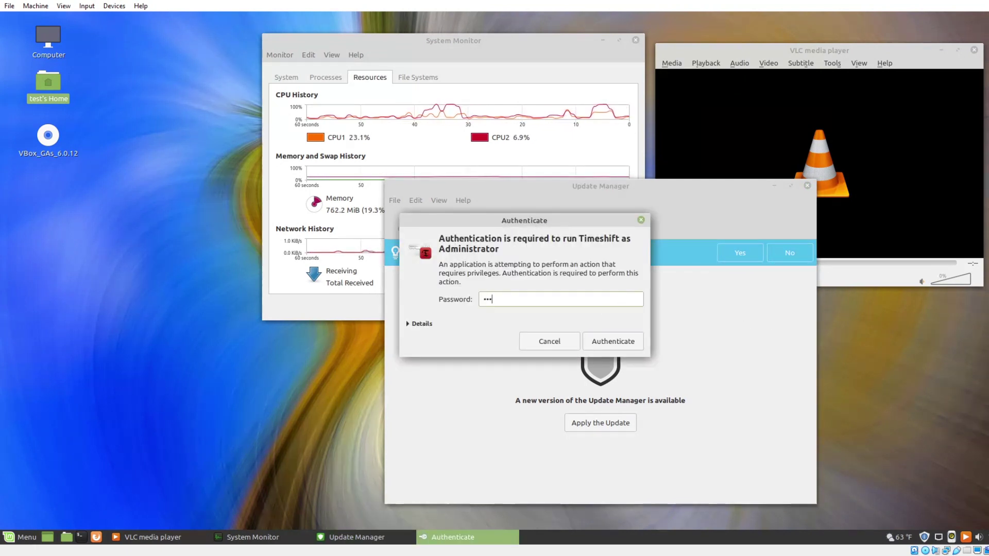
key(Return)
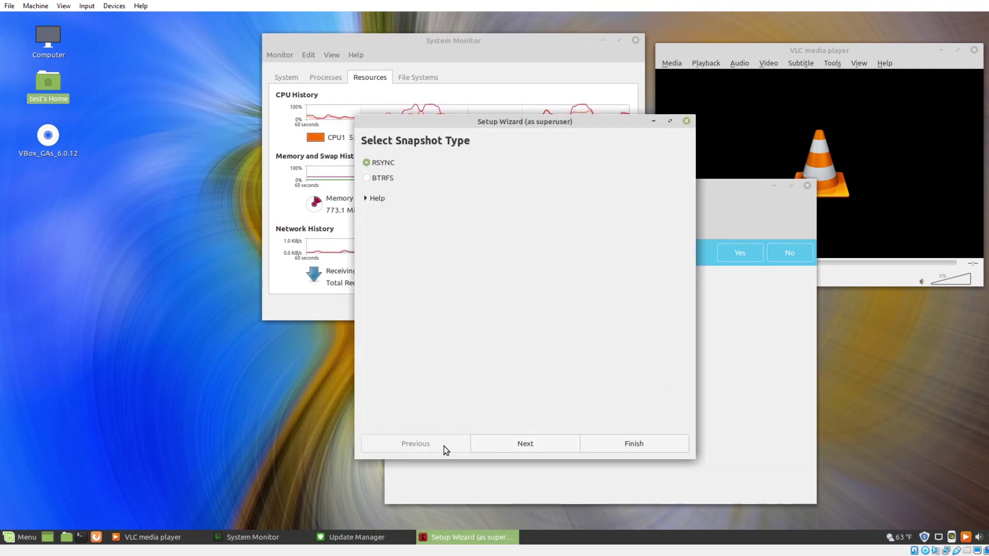
click(687, 121)
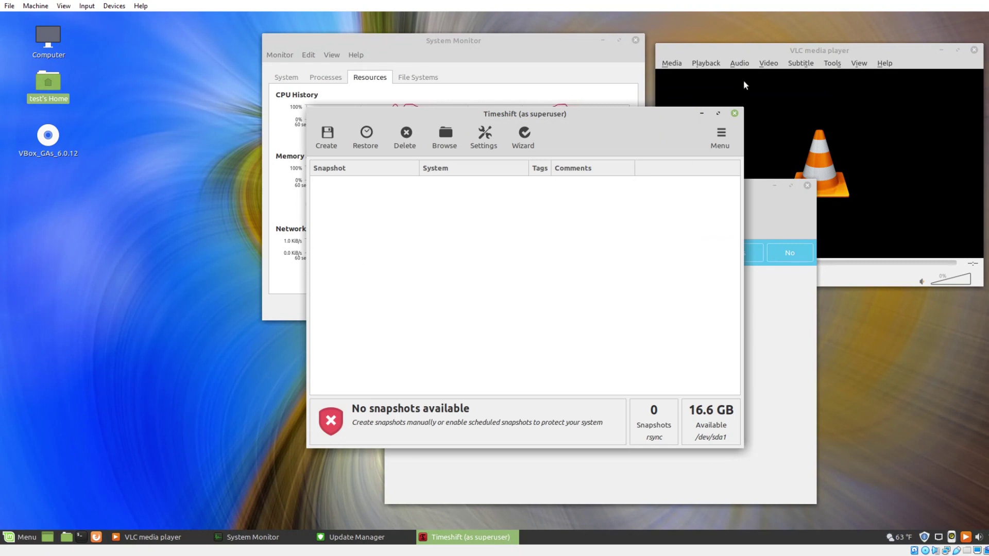
click(734, 113)
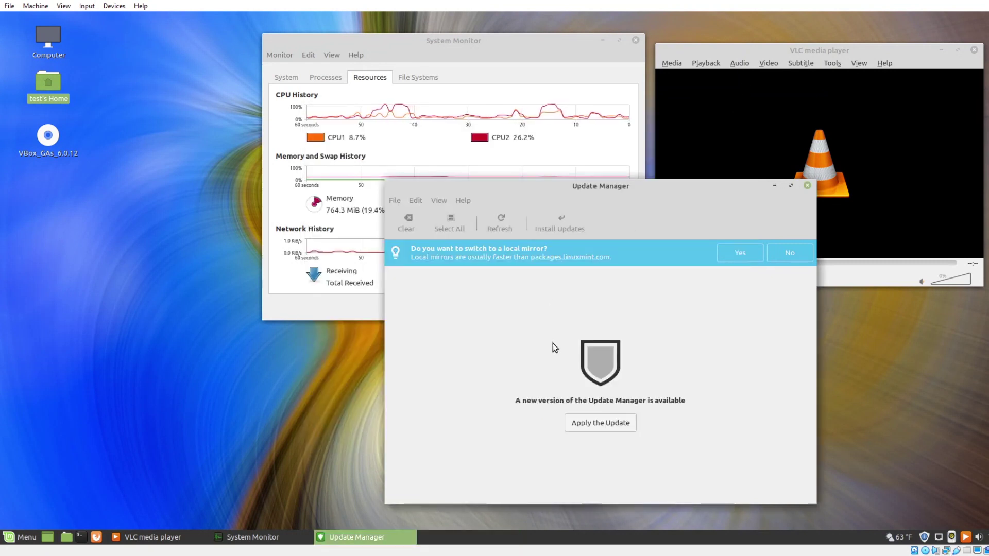
In Startup Applications, remove blueberry, Bluetooth OBEX Agent and Flatpak from the startup programs.
key(super)
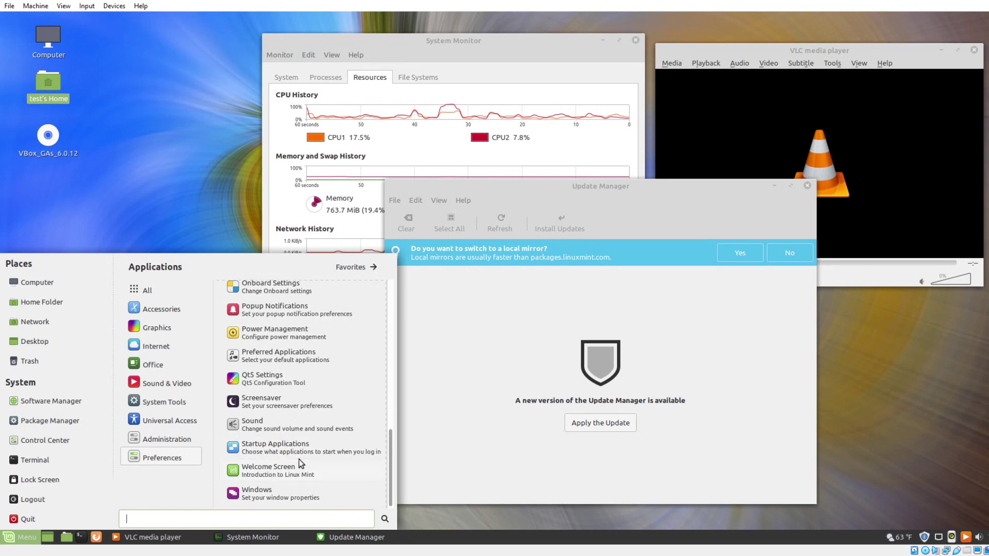
click(298, 447)
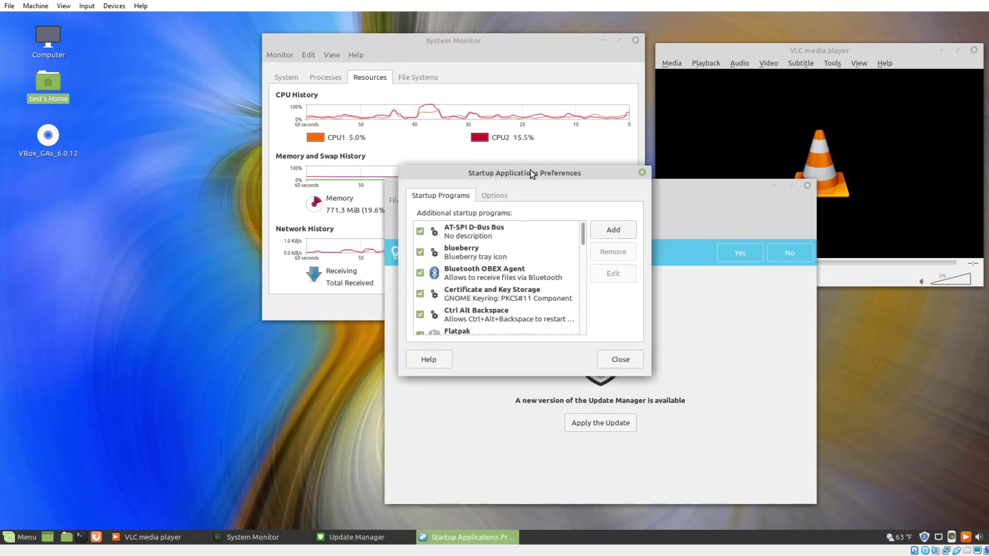
drag(530, 172, 502, 120)
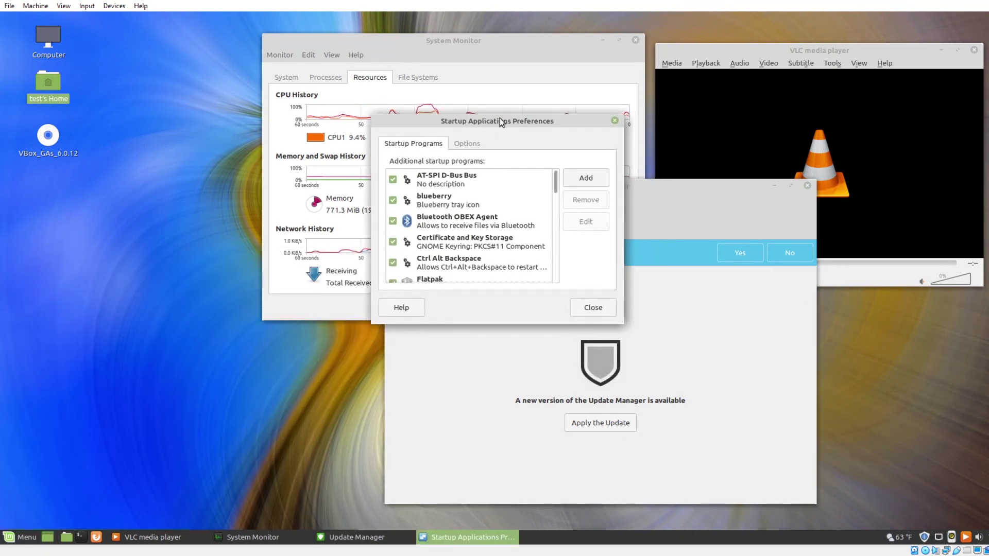
click(447, 202)
click(584, 201)
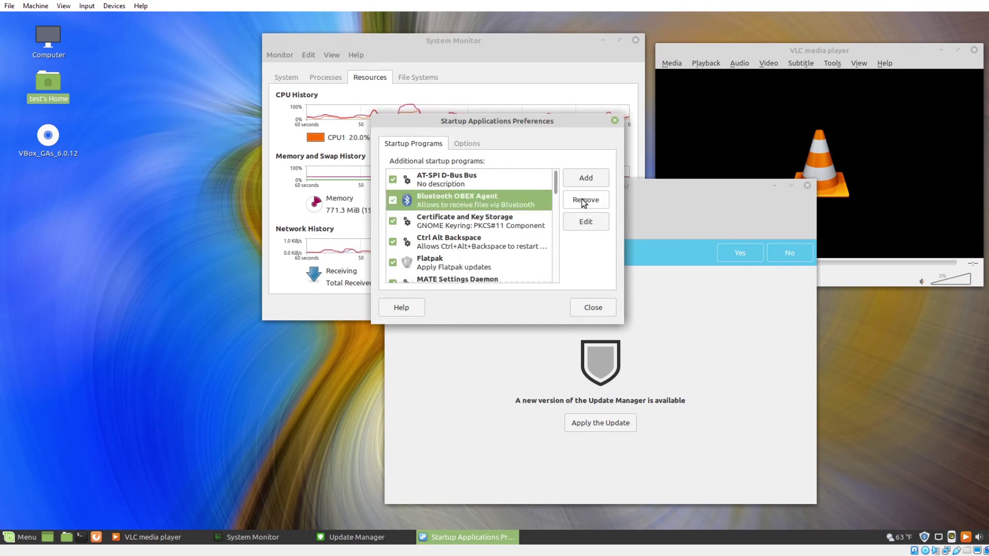
click(584, 201)
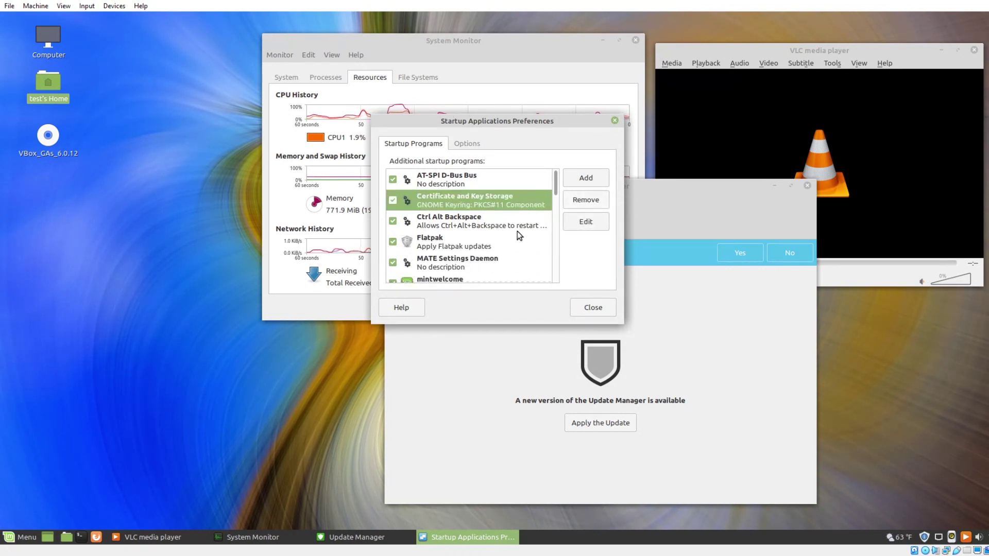
click(483, 242)
click(580, 206)
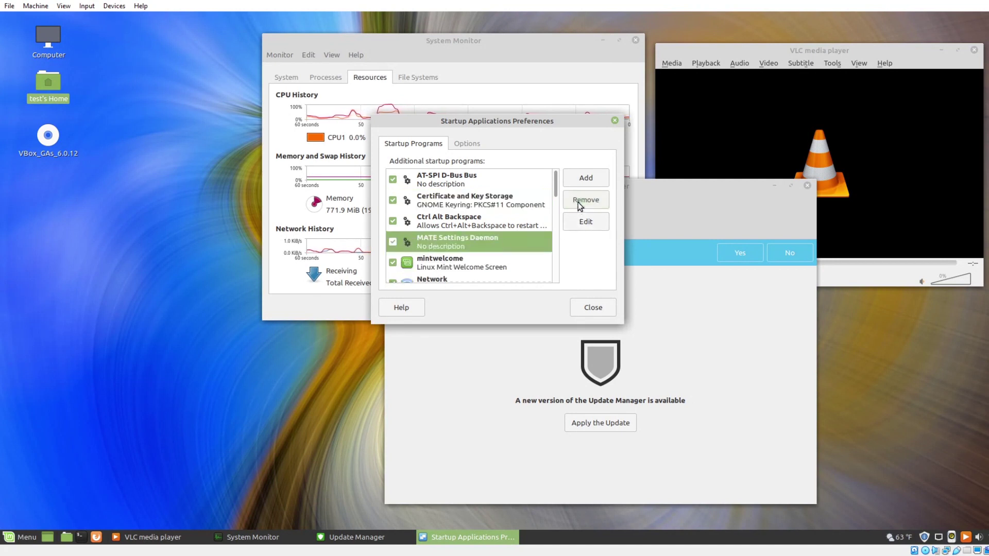
Remove mintwelcome, Onboard, Orca screen reader and Print Queue Applet from the startup programs.
click(476, 260)
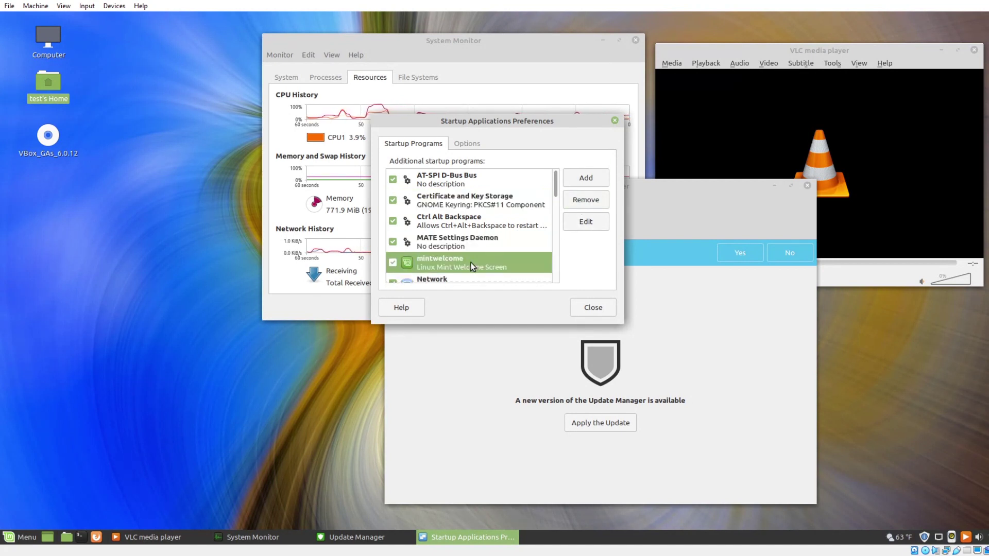
click(585, 201)
scroll(489, 249, down, 1)
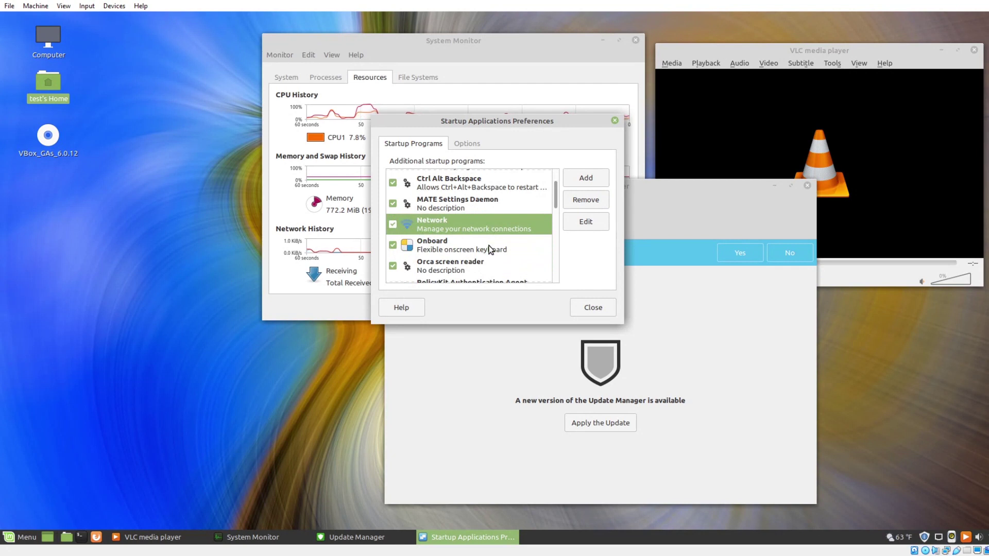
click(490, 250)
click(581, 206)
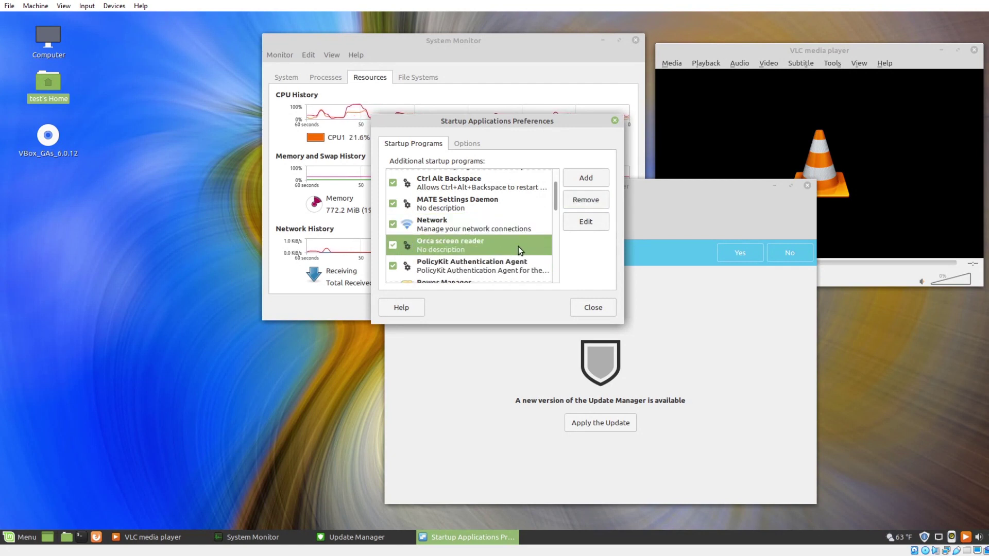
click(582, 205)
scroll(530, 227, down, 3)
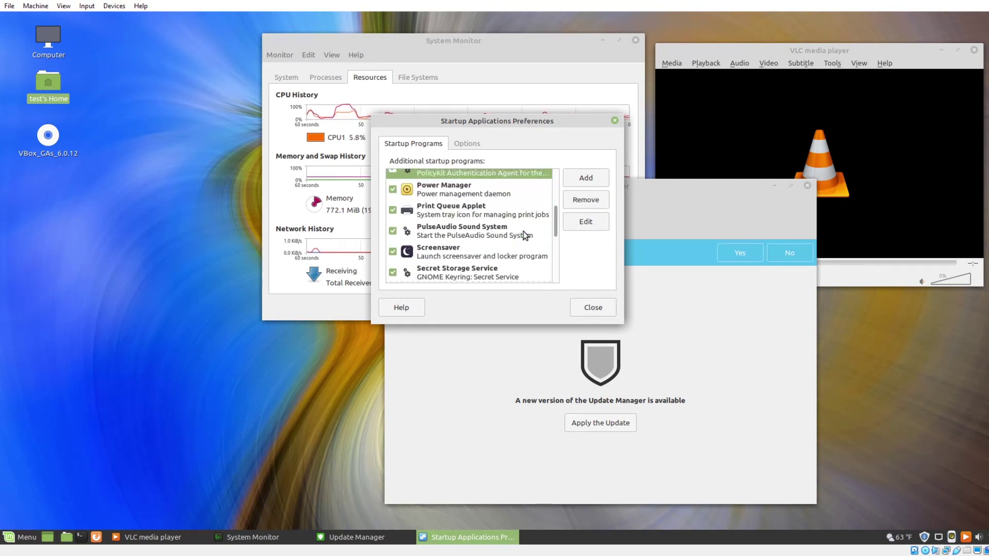
click(482, 216)
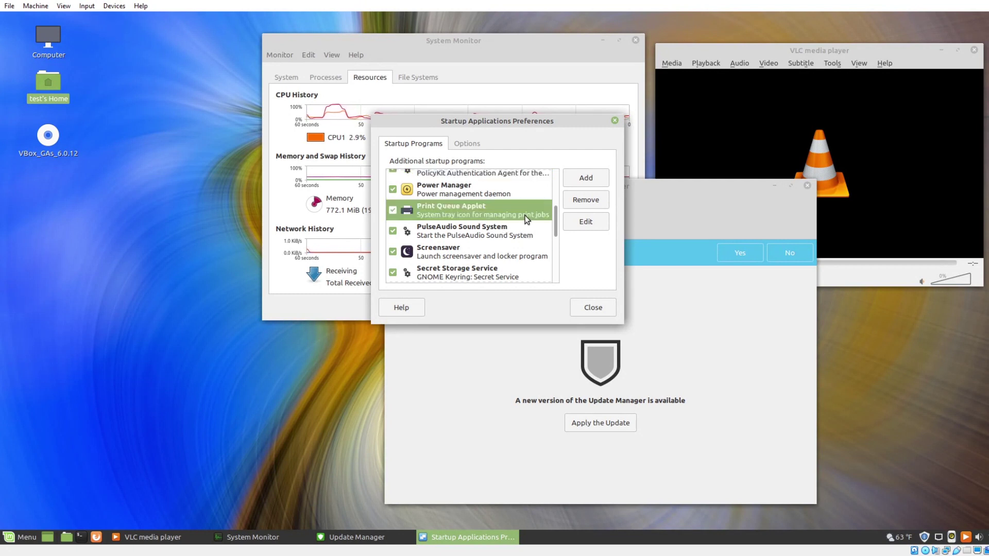
click(574, 205)
scroll(501, 242, down, 5)
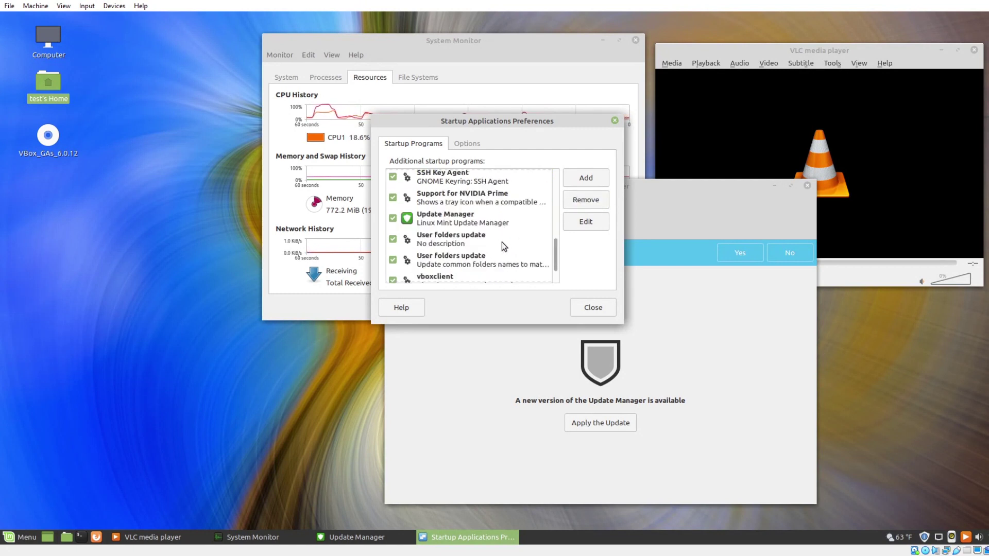
Close Startup Applications and the Update Manager window.
click(596, 307)
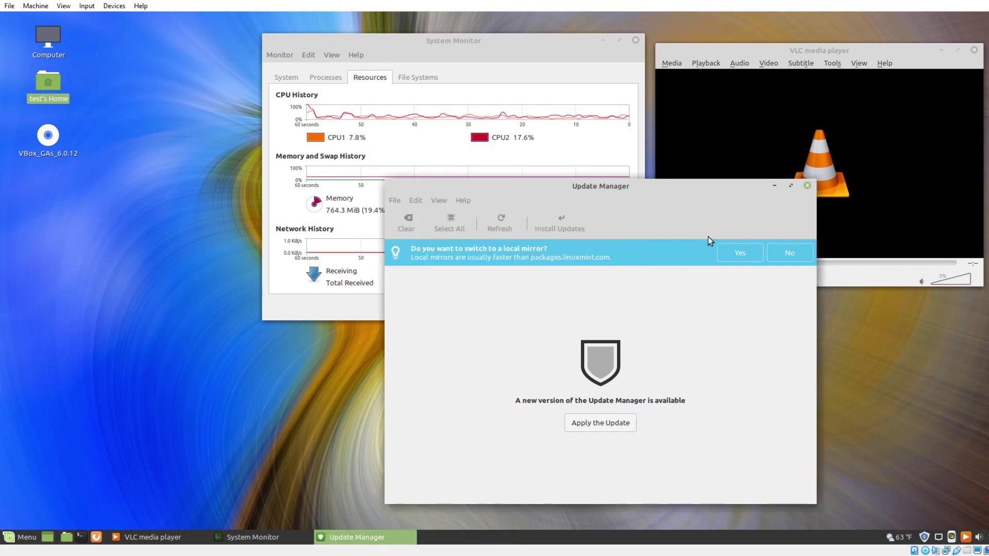
drag(608, 192, 462, 138)
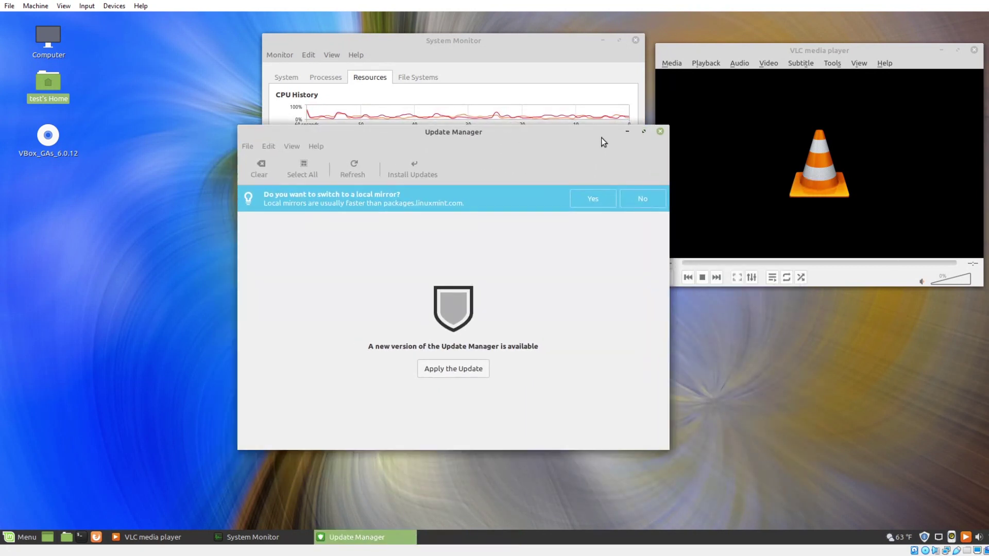
click(659, 132)
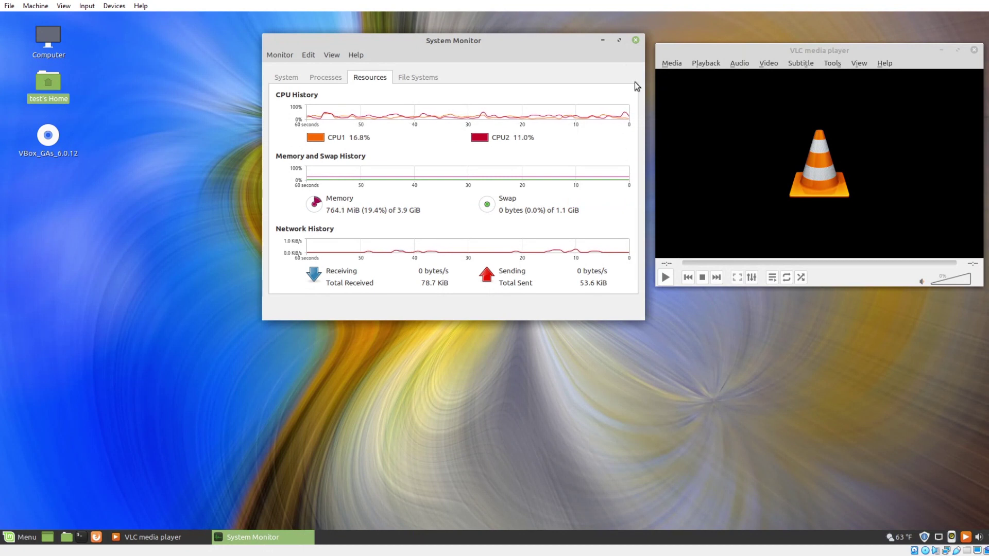
Close System Monitor and apply the Mint-Y-Dark theme through the desktop's appearance settings.
click(633, 40)
right_click(222, 194)
click(276, 304)
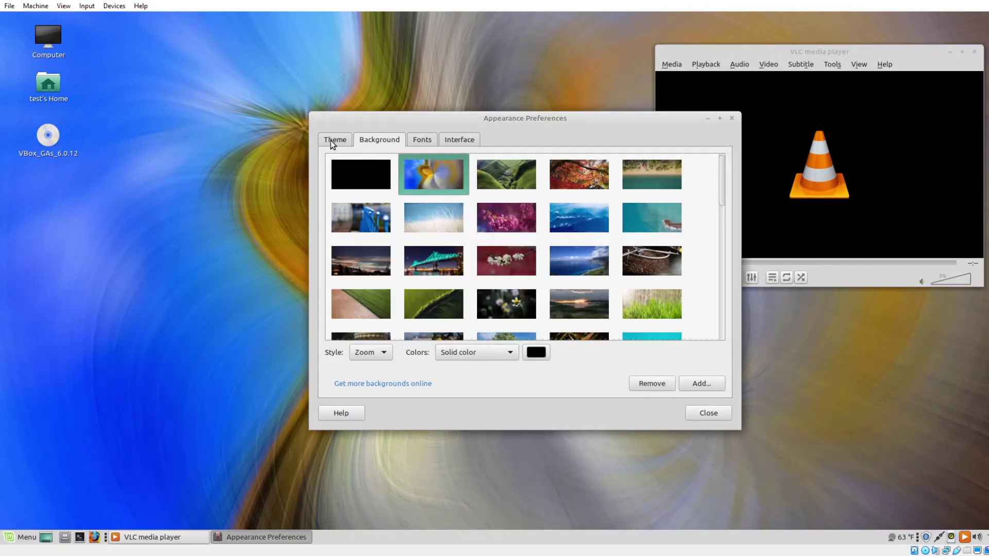
click(335, 139)
scroll(591, 240, down, 10)
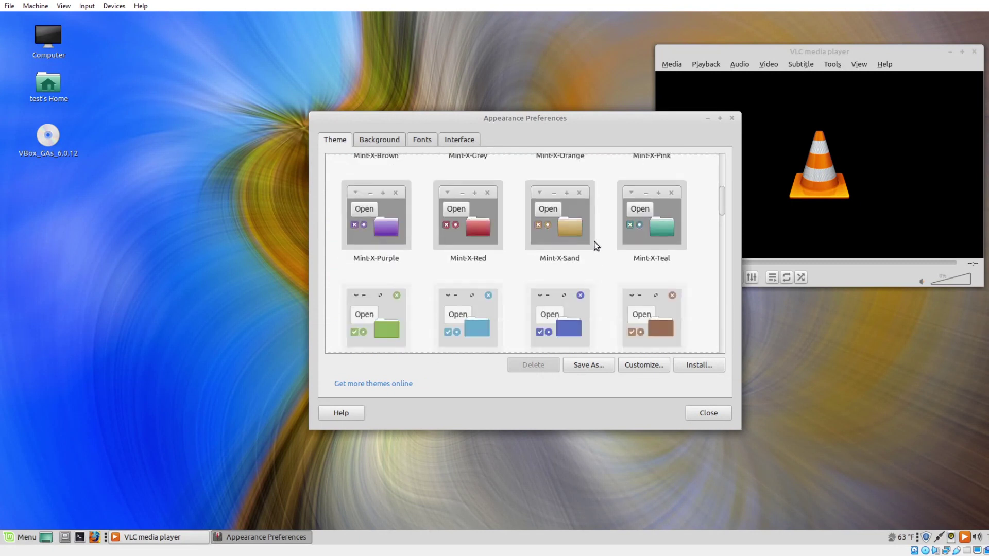
scroll(596, 246, down, 1)
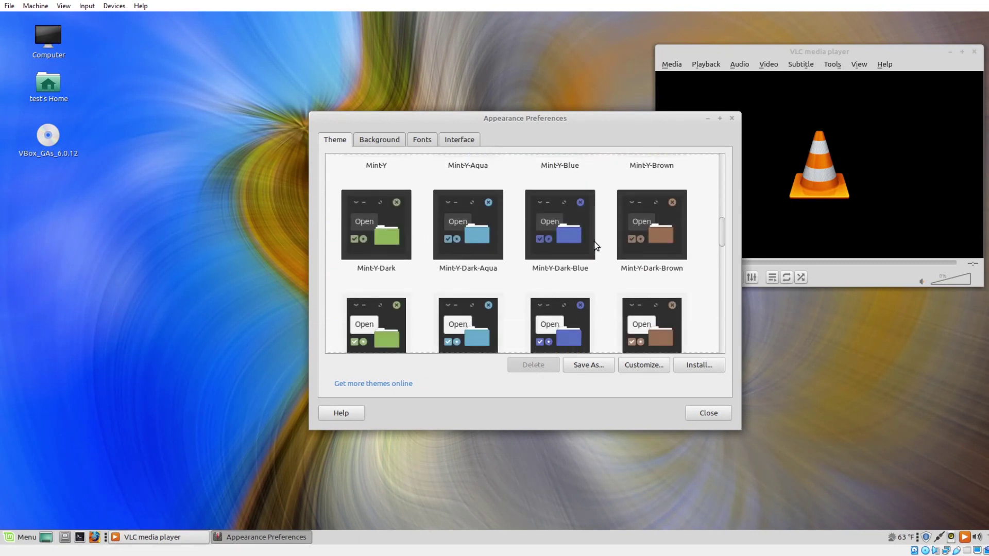
click(388, 237)
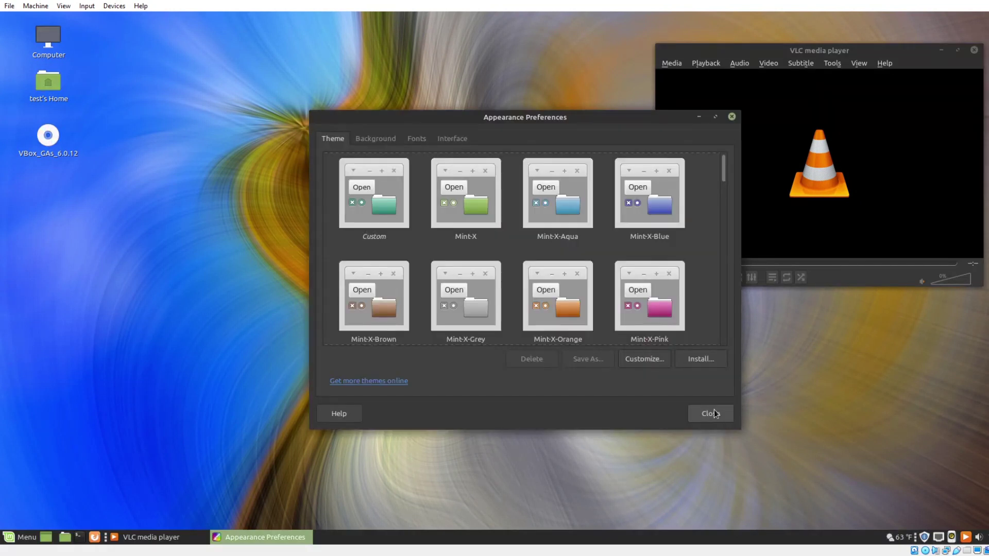
click(715, 413)
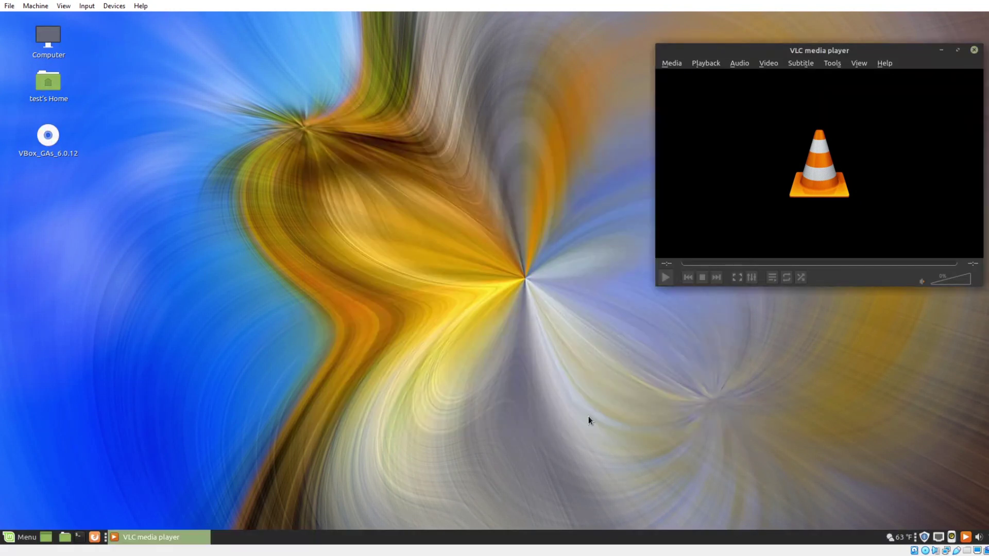
Preview a test popup notification, then close VLC media player.
click(28, 535)
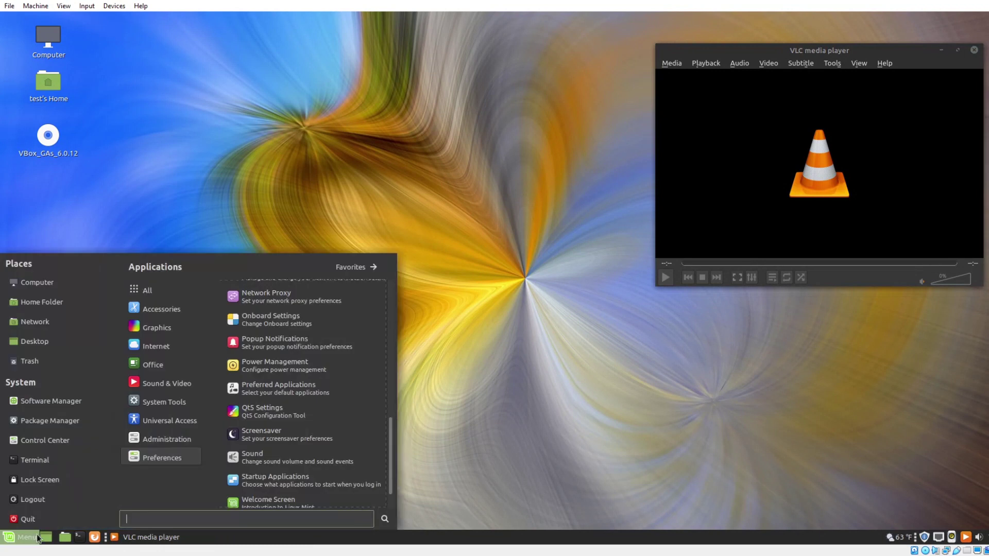
click(292, 342)
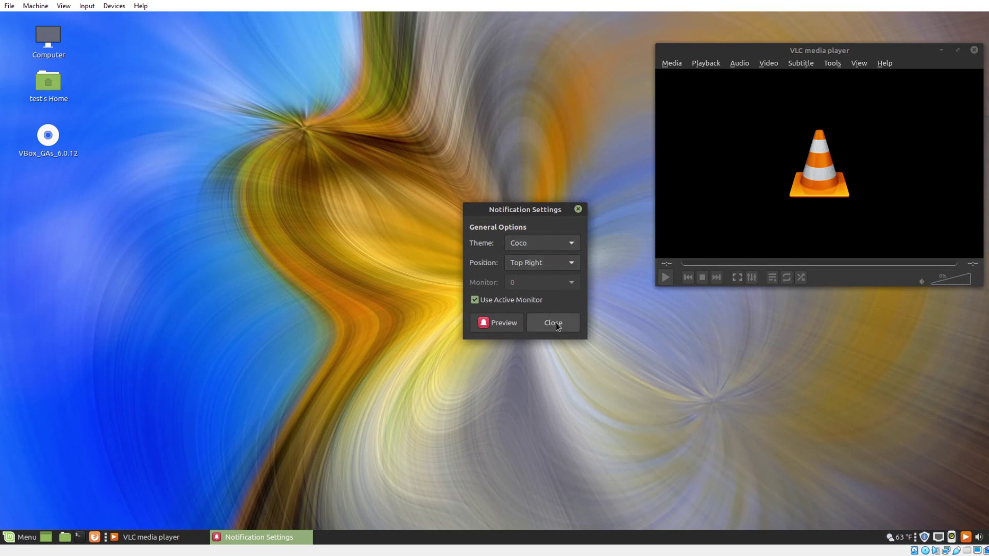
click(507, 322)
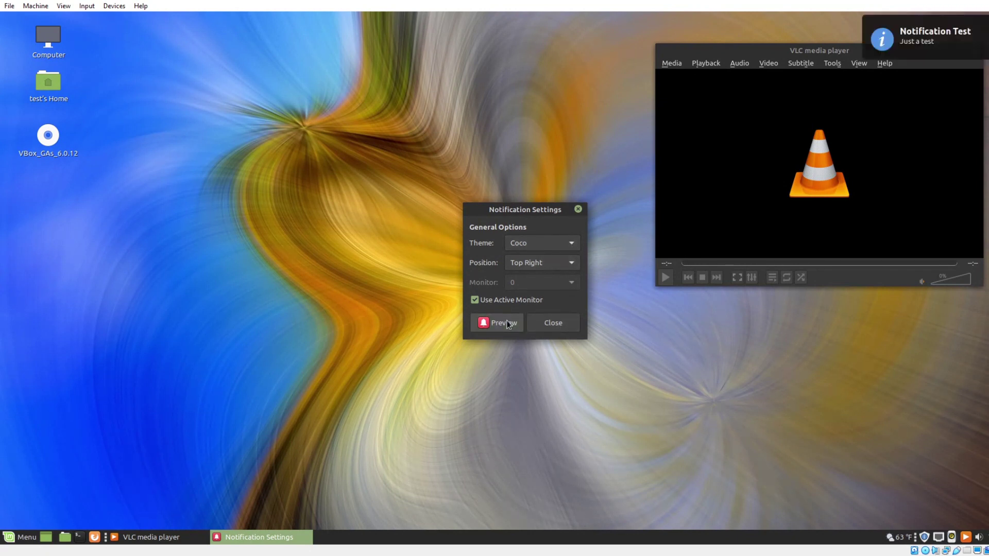
click(552, 324)
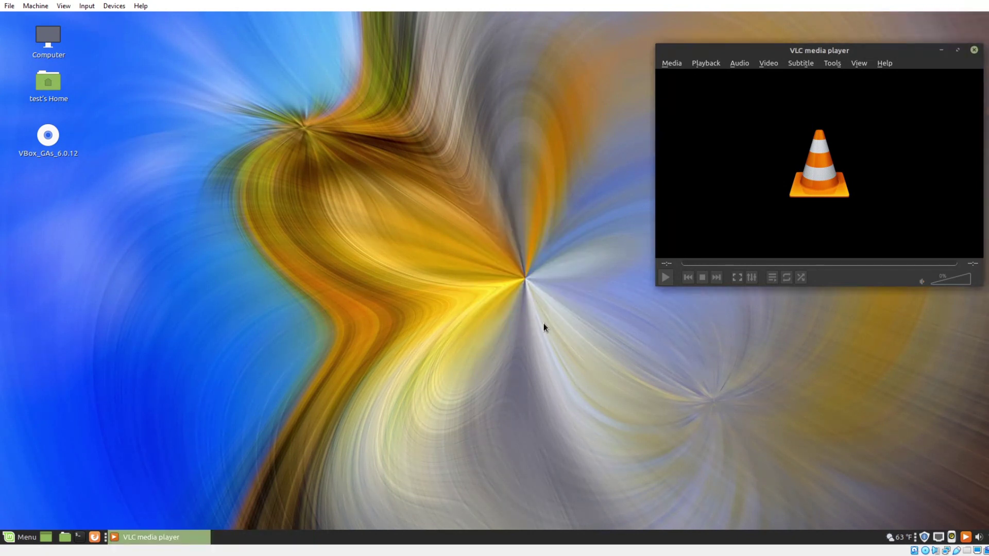
drag(815, 47, 450, 52)
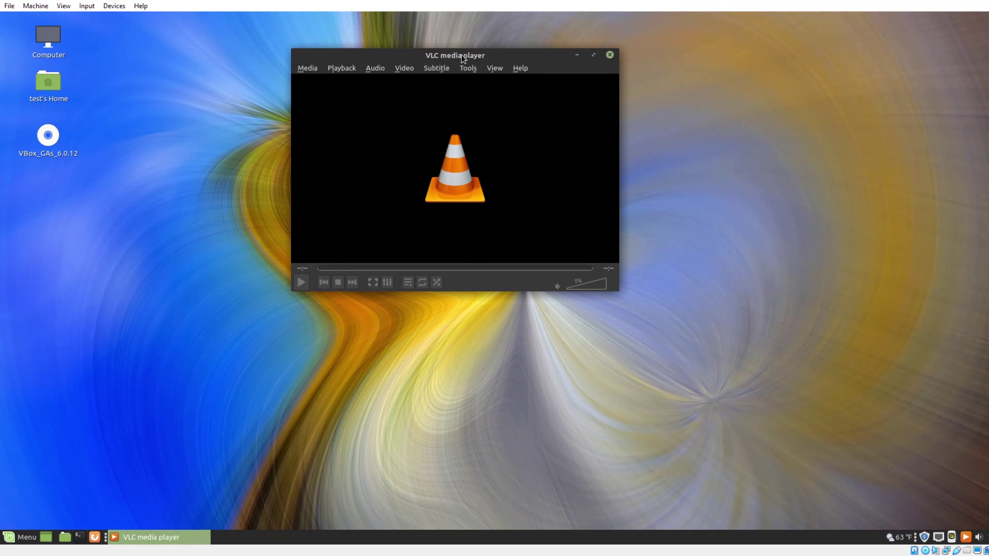
click(610, 55)
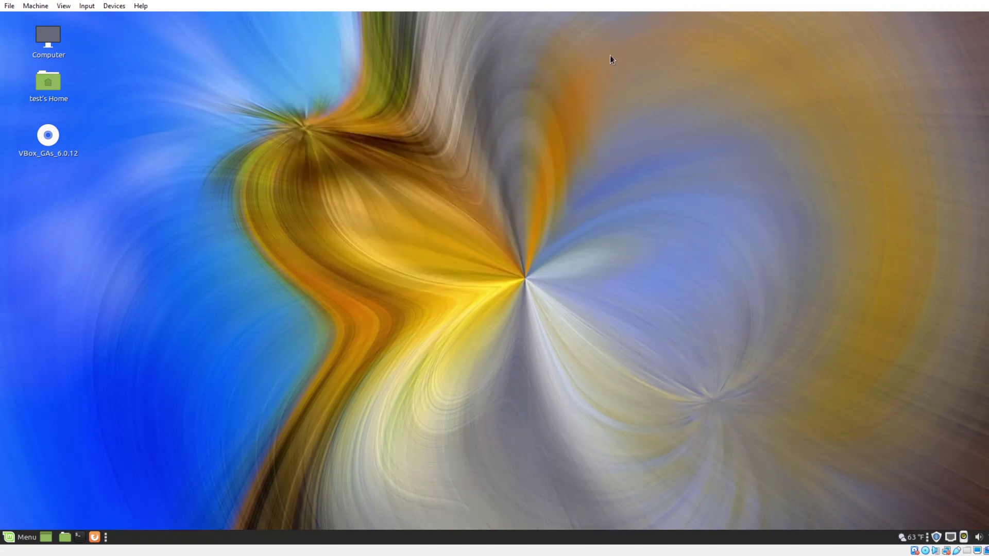
Launch Firefox and run a web search for 'bandcamp' from the address bar.
click(94, 537)
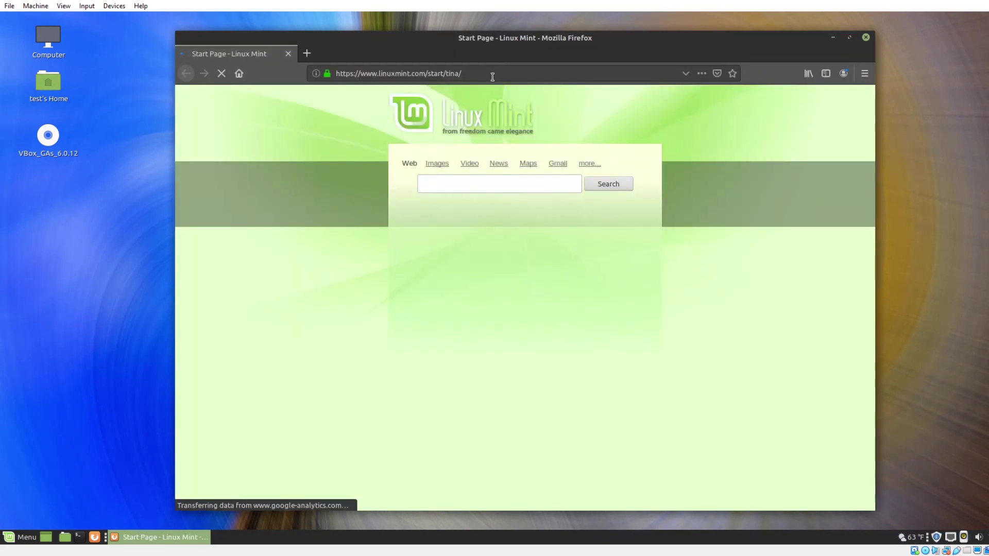
click(492, 78)
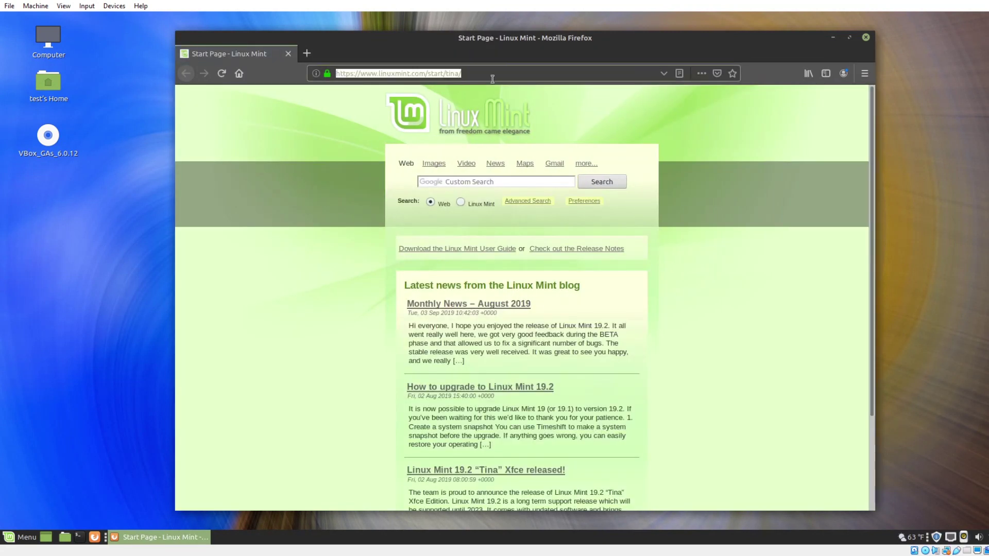
text(bandcam)
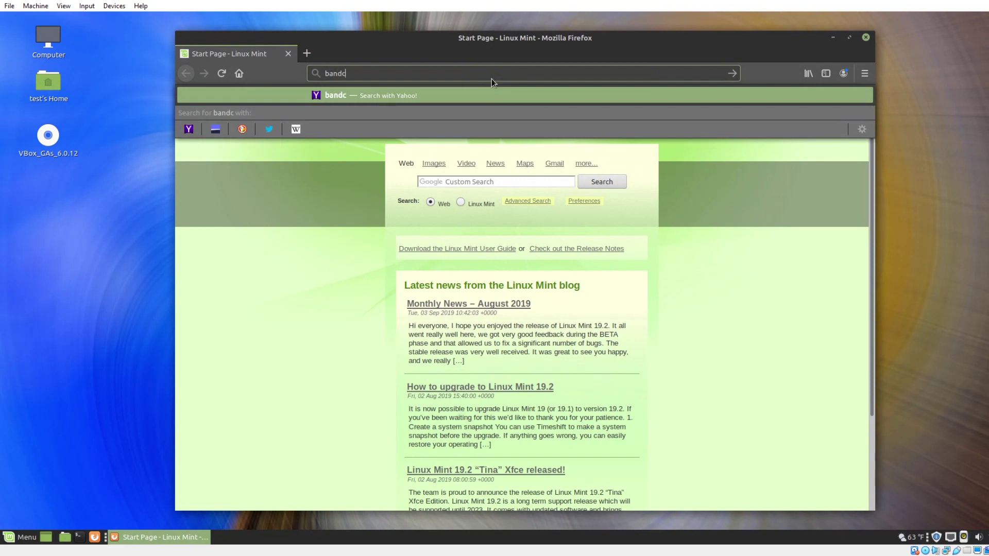
text(p)
key(Return)
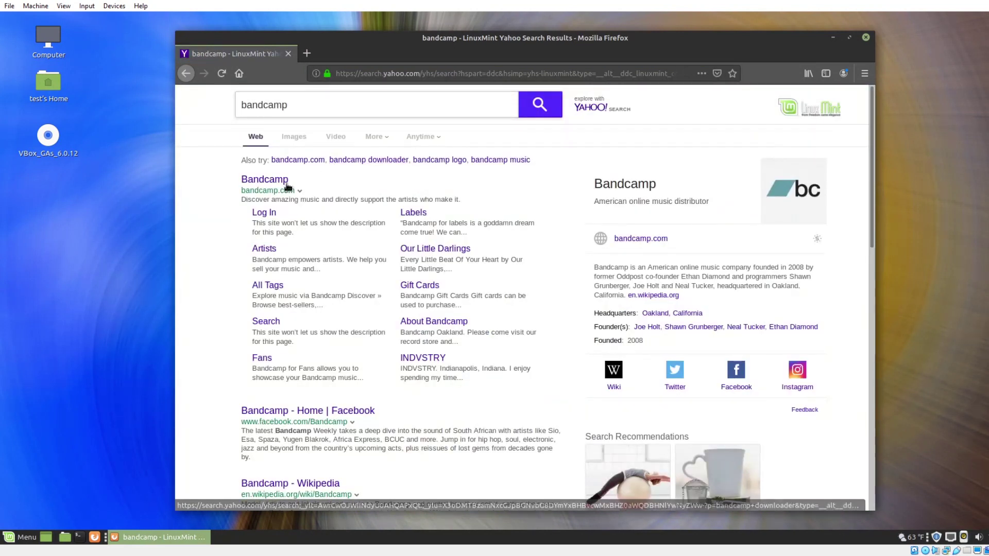
On bandcamp.com, search 'salvatore pate' and play the track 'Ciu Faciti Nu Favure'.
click(282, 181)
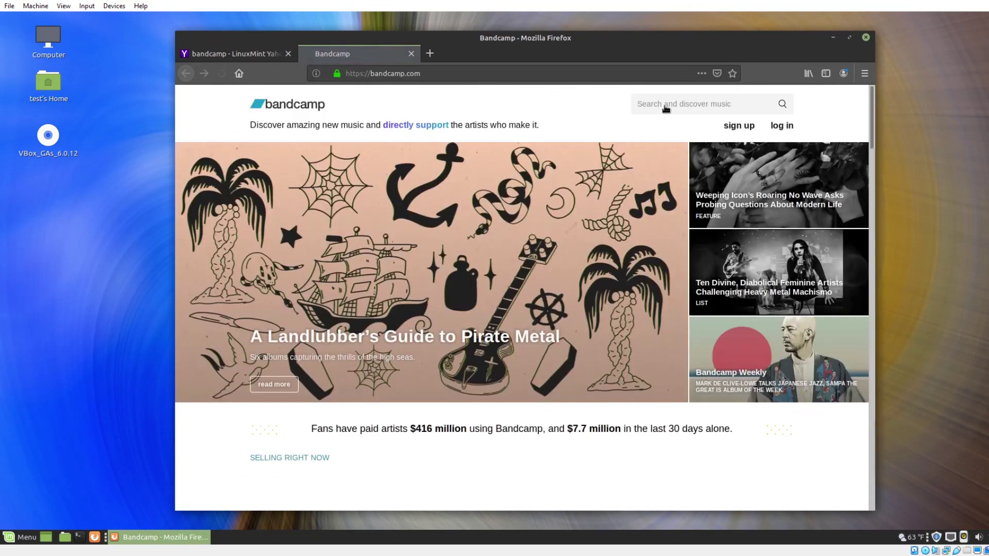
click(656, 112)
text(salvatore pate)
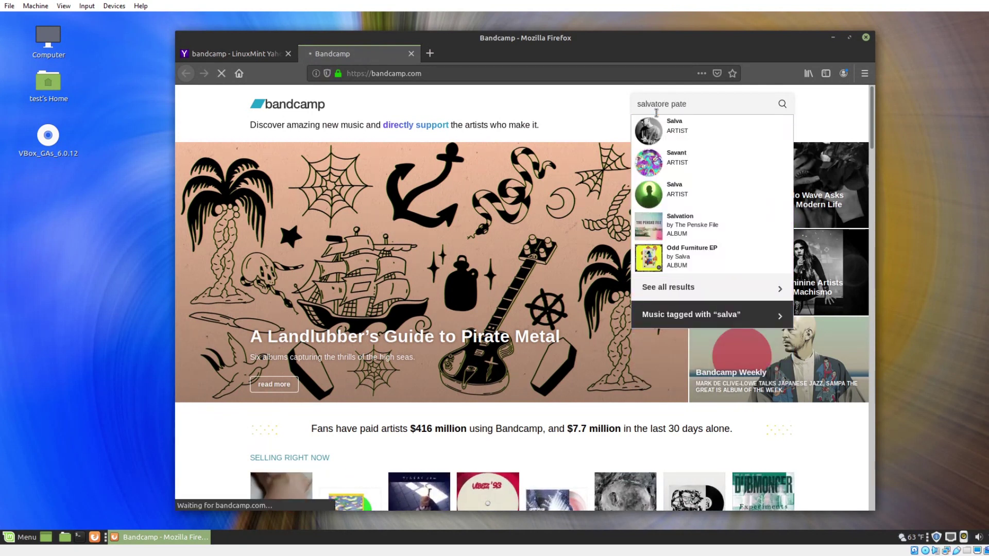
key(Return)
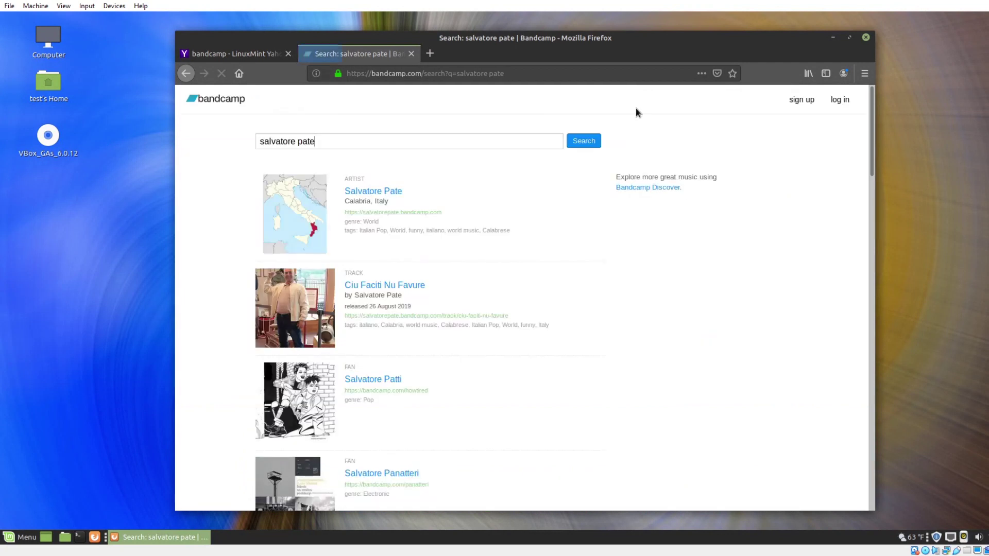
click(420, 286)
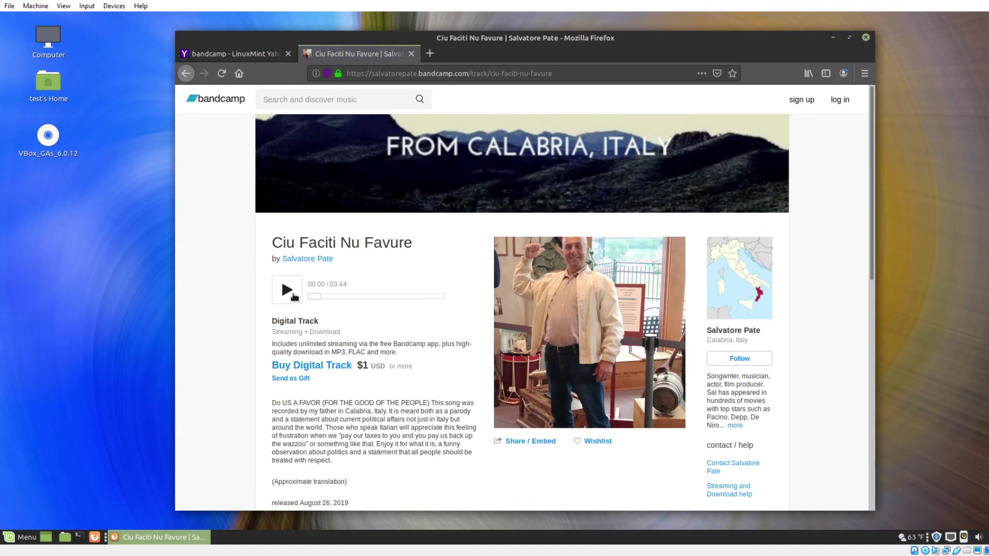
click(292, 294)
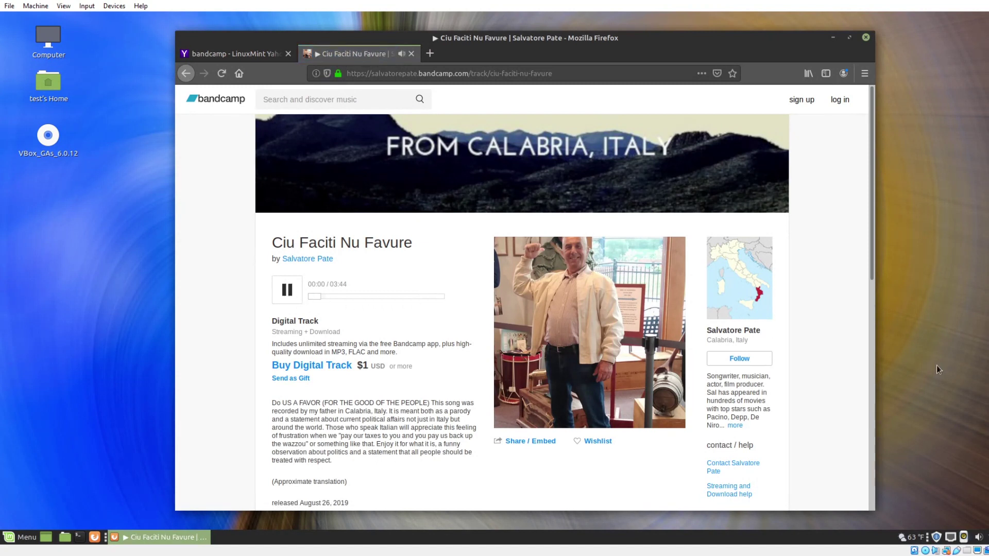